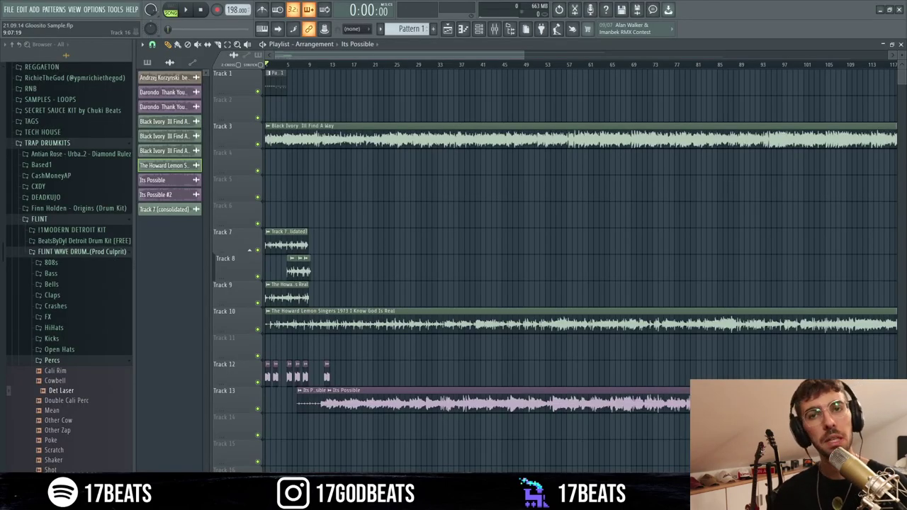
Solo Track 10, try it together with Track 13, mute Track 13 again, and listen to the Howard Lemon Singers sample alone
{"action": "mouse_move", "coordinate": [264, 499]}
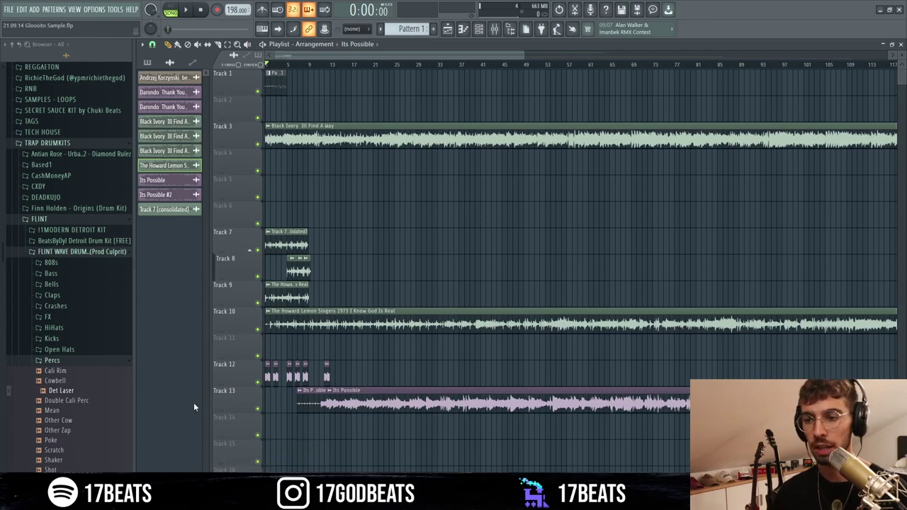
{"action": "left_click", "coordinate": [258, 329], "text": "ctrl"}
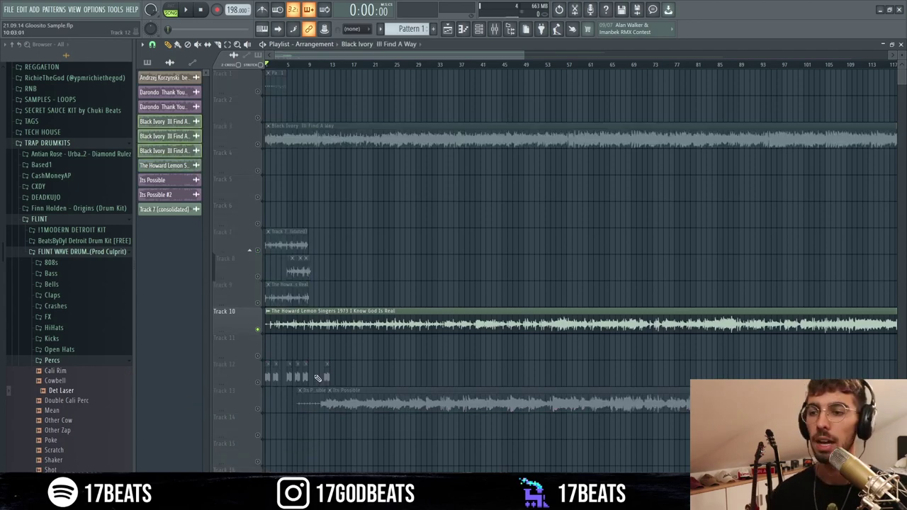
{"action": "left_click", "coordinate": [258, 409], "text": "ctrl"}
{"action": "left_click", "coordinate": [257, 329]}
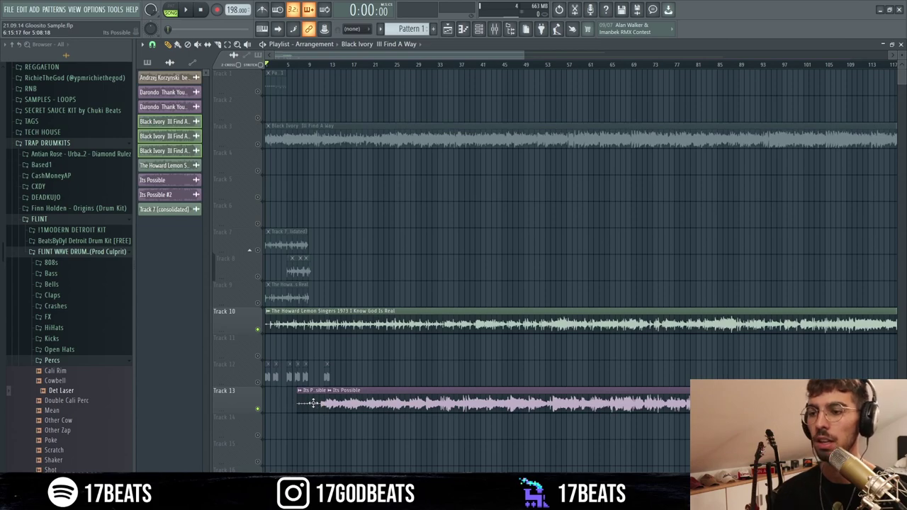
{"action": "key", "text": "space"}
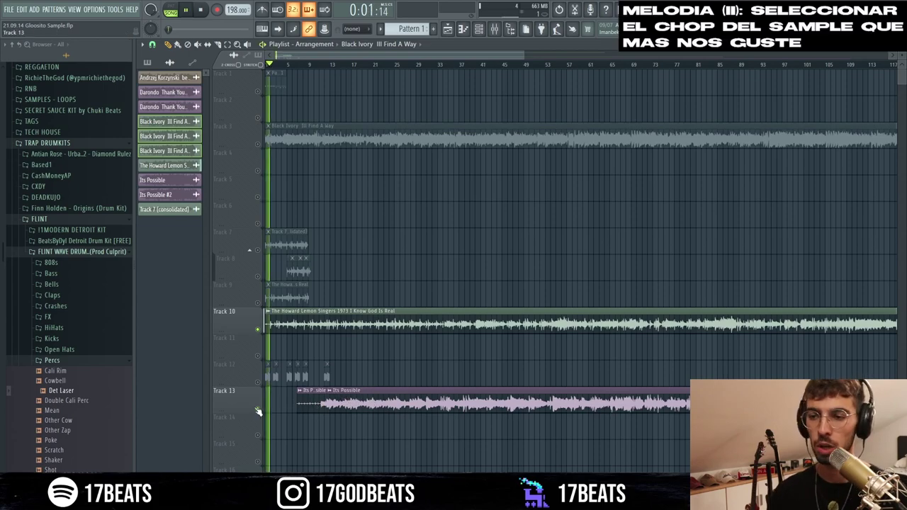
{"action": "left_click", "coordinate": [258, 409]}
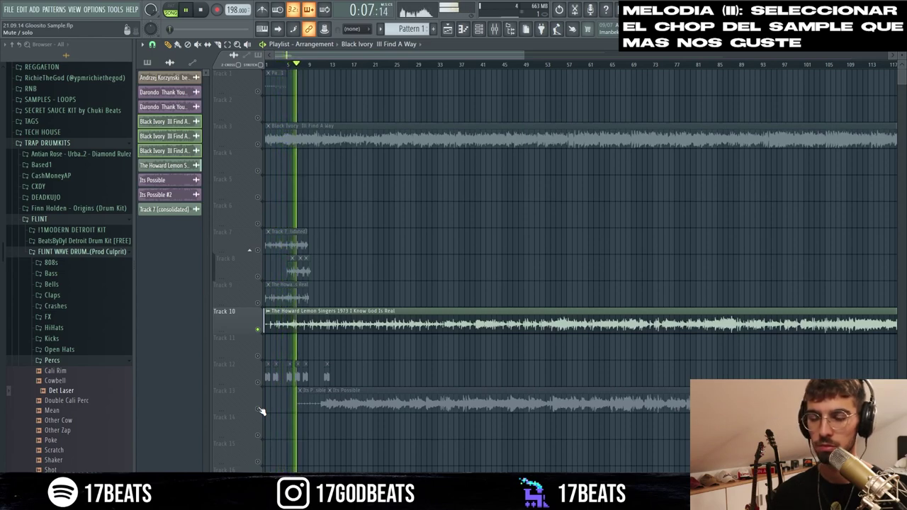
{"action": "key", "text": "space"}
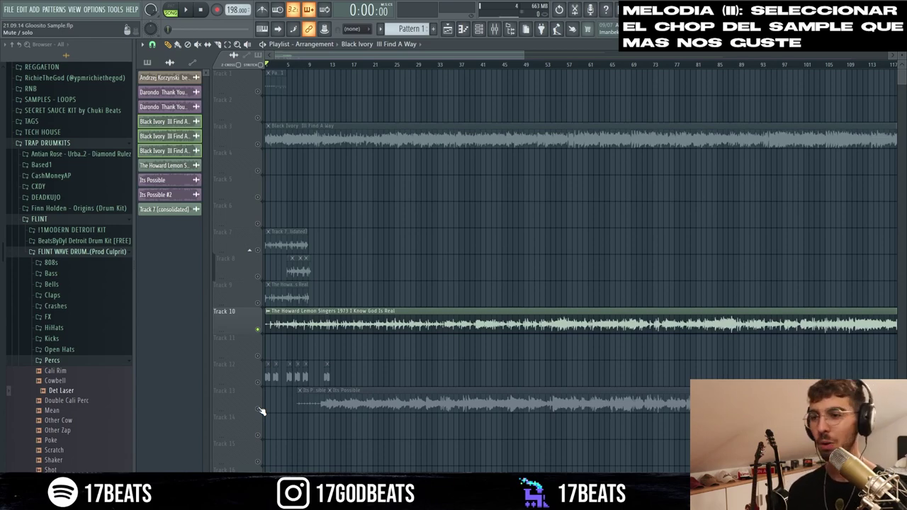
Trim the silence before the first hit of the Track 10 sample so that its audio starts exactly on bar 1
{"action": "scroll", "coordinate": [303, 66], "scroll_direction": "down", "scroll_amount": 1}
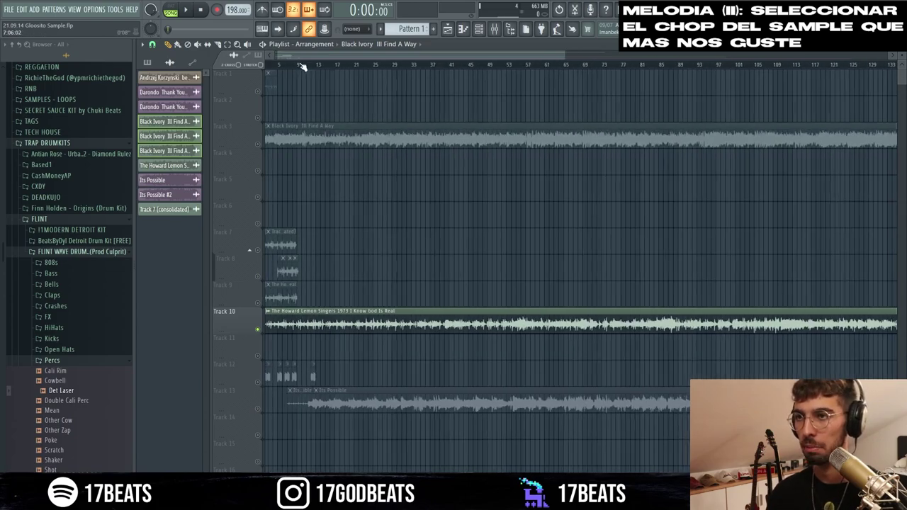
{"action": "scroll", "coordinate": [303, 66], "scroll_direction": "up", "scroll_amount": 1}
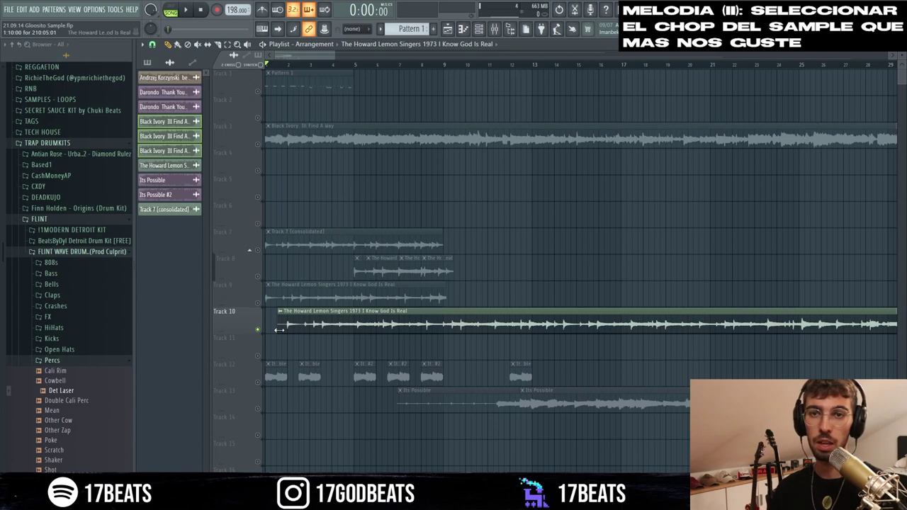
{"action": "left_click_drag", "start_coordinate": [281, 330], "coordinate": [265, 329]}
{"action": "left_click", "coordinate": [288, 65]}
{"action": "key", "text": "space"}
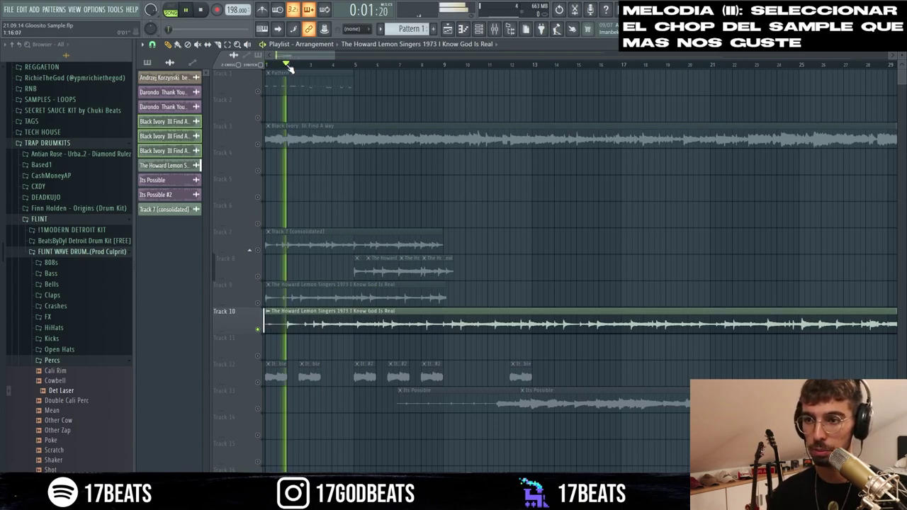
{"action": "key", "text": "space"}
{"action": "scroll", "coordinate": [269, 325], "scroll_direction": "up", "scroll_amount": 1}
{"action": "mouse_move", "coordinate": [267, 328]}
{"action": "left_mouse_down"}
{"action": "mouse_move", "coordinate": [294, 335]}
{"action": "mouse_move", "coordinate": [267, 326]}
{"action": "left_mouse_up"}
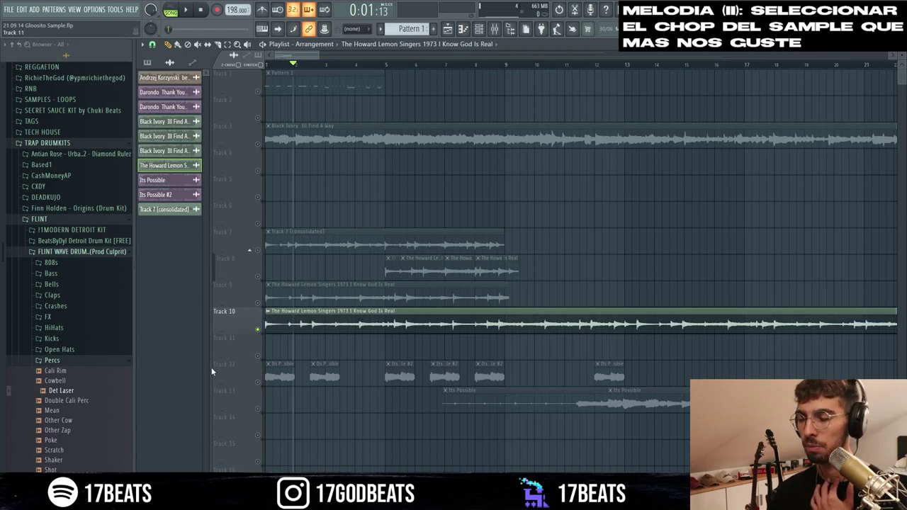
Listen for the end of the phrase in the Track 10 sample, and slice it at the transient just after bar 13
{"action": "scroll", "coordinate": [304, 63], "scroll_direction": "up", "scroll_amount": 2}
{"action": "key", "text": "space"}
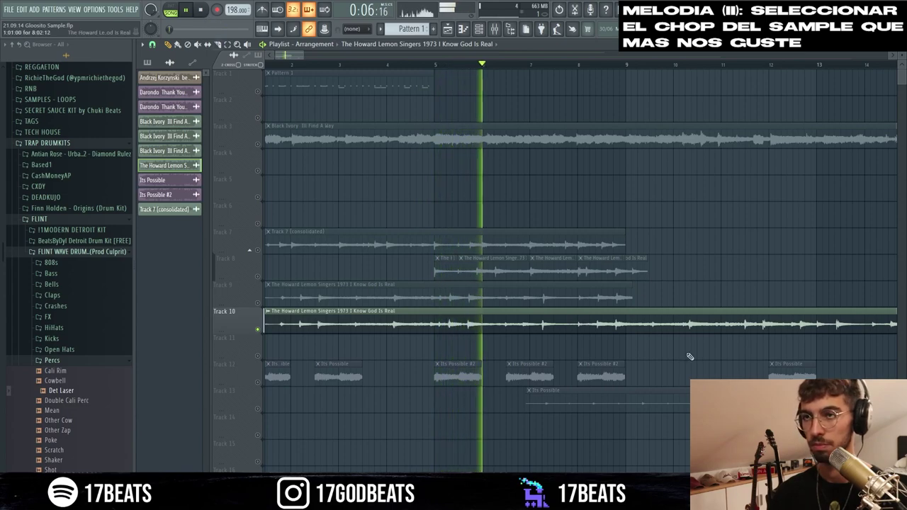
{"action": "left_click", "coordinate": [187, 10]}
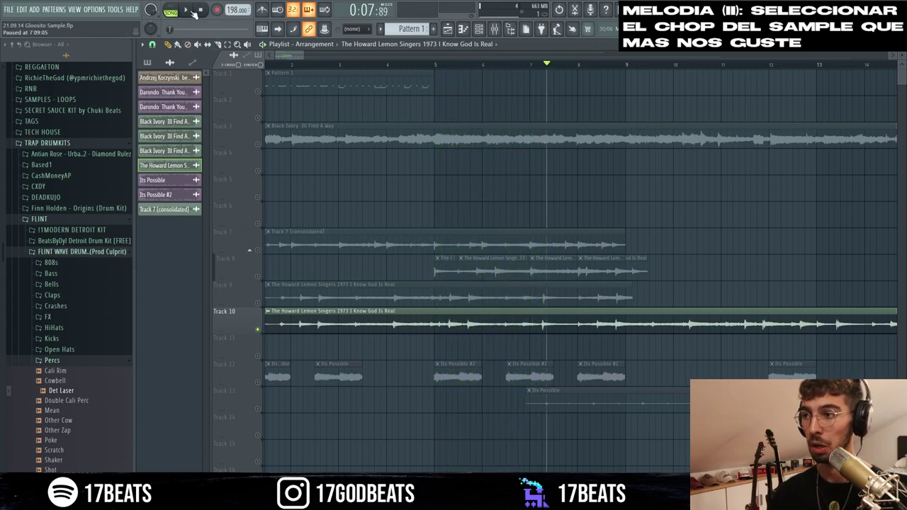
{"action": "left_click", "coordinate": [192, 11]}
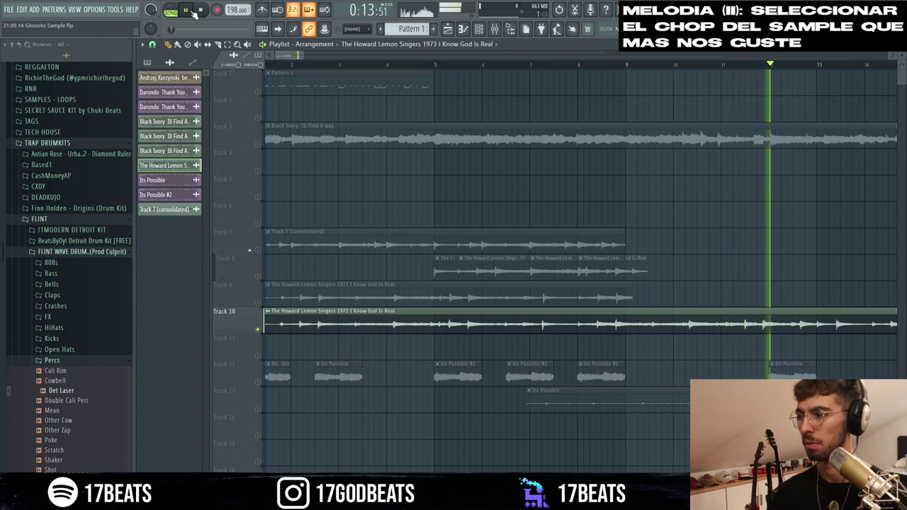
{"action": "key", "text": "space"}
{"action": "scroll", "coordinate": [666, 360], "scroll_direction": "up", "scroll_amount": 3}
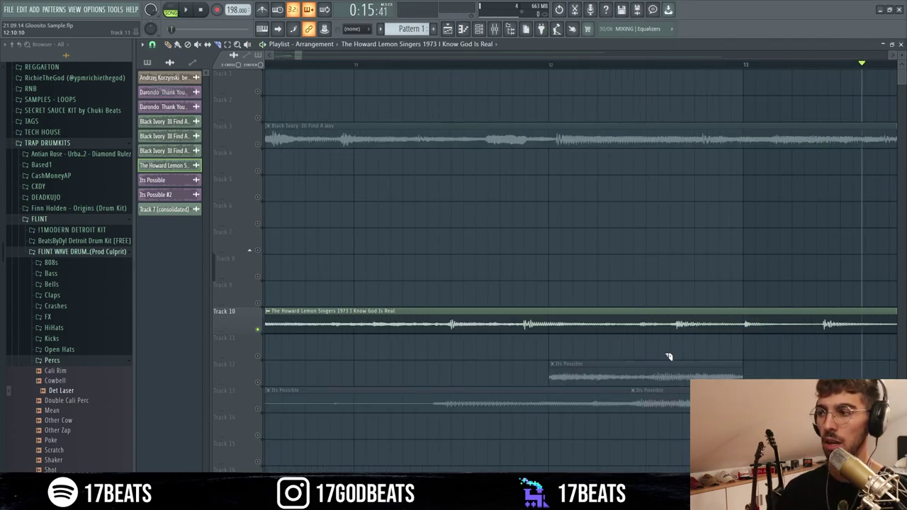
{"action": "left_click_drag", "start_coordinate": [825, 319], "coordinate": [828, 336]}
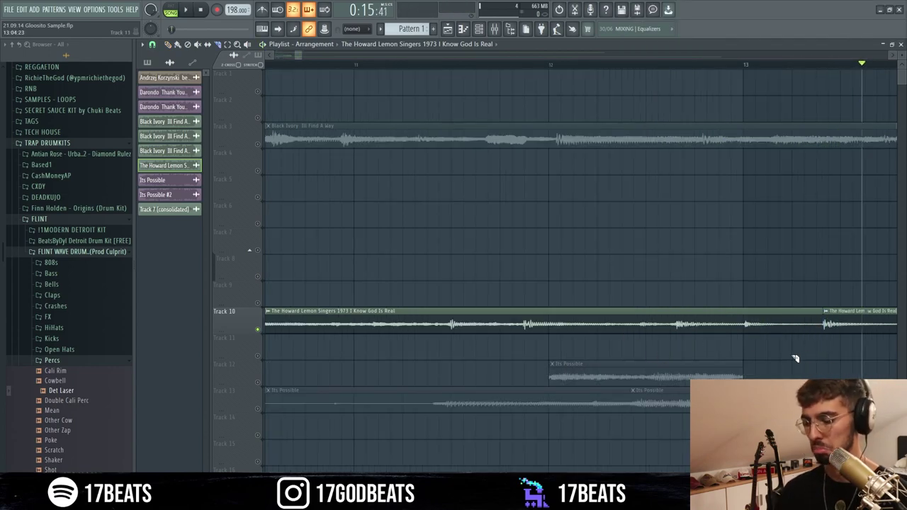
{"action": "scroll", "coordinate": [358, 51], "scroll_direction": "down", "scroll_amount": 4}
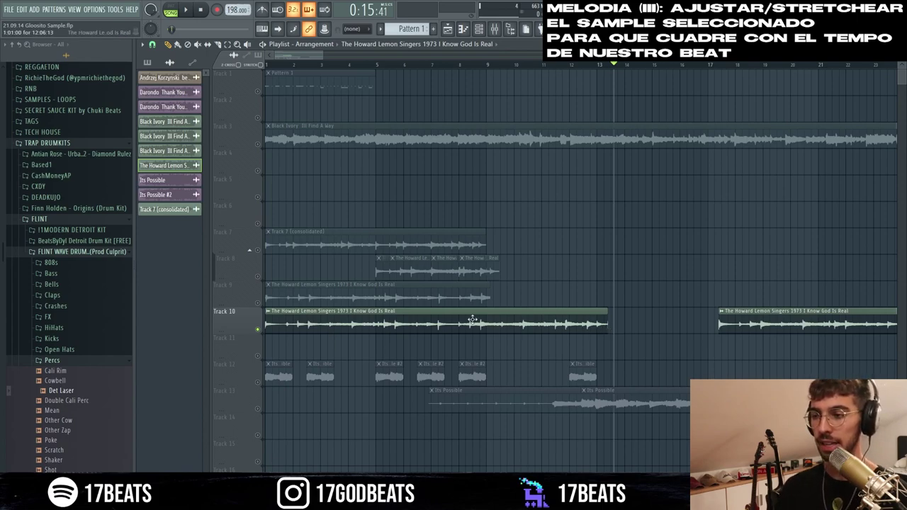
Time-stretch the first Track 10 chop so that it ends at bar 9, and play it back
{"action": "key", "text": "space"}
{"action": "key", "text": "space"}
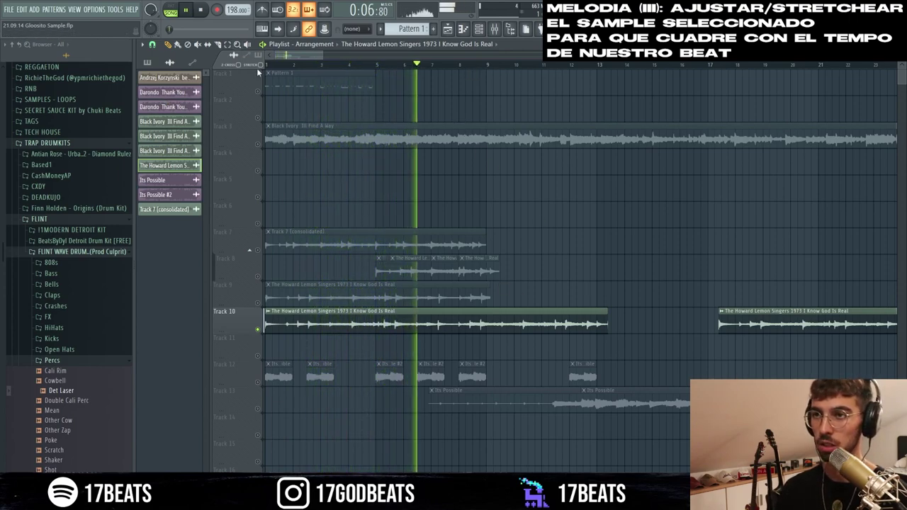
{"action": "key", "text": "space"}
{"action": "left_click_drag", "start_coordinate": [607, 312], "coordinate": [483, 312]}
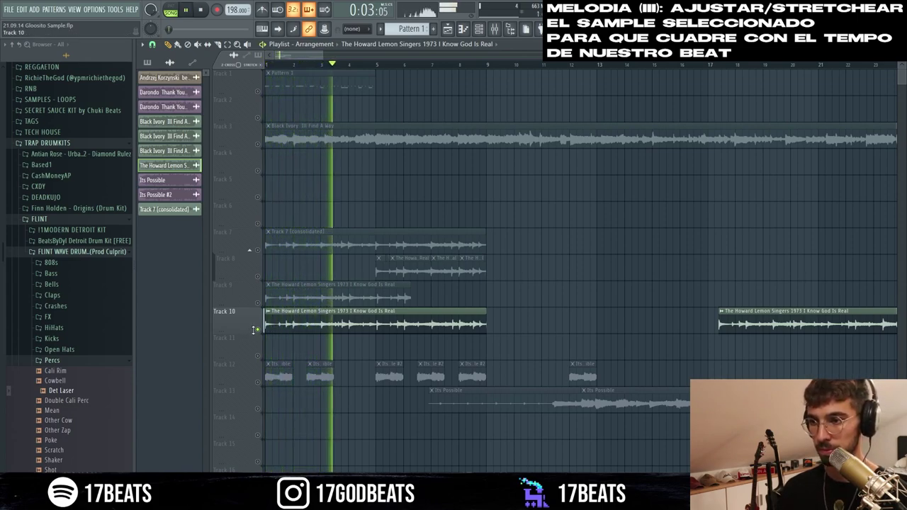
{"action": "key", "text": "space"}
Check the stretched chop's timing against the metronome, and replay it with the metronome turned off
{"action": "left_click", "coordinate": [262, 10]}
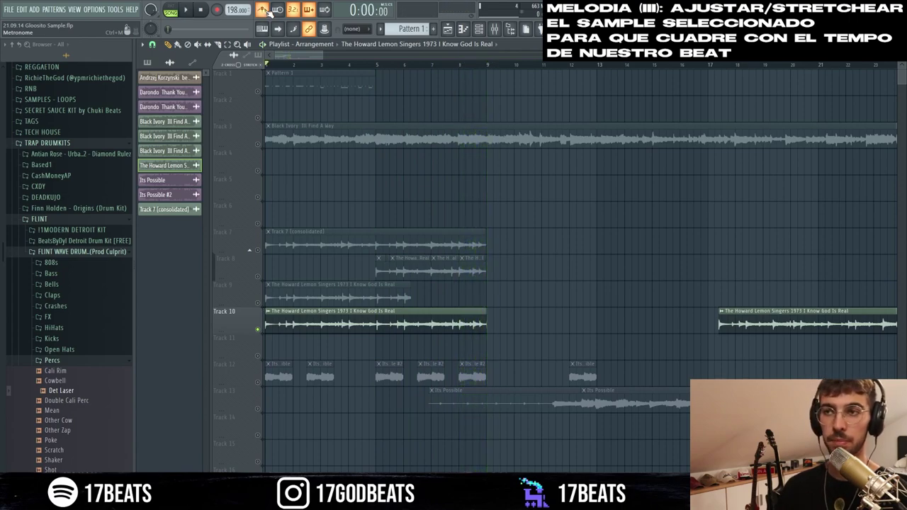
{"action": "key", "text": "space"}
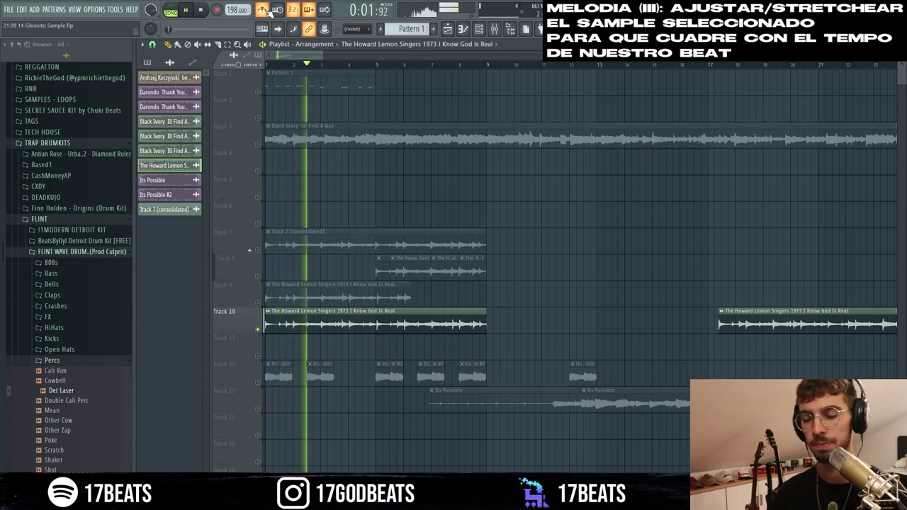
{"action": "key", "text": "space"}
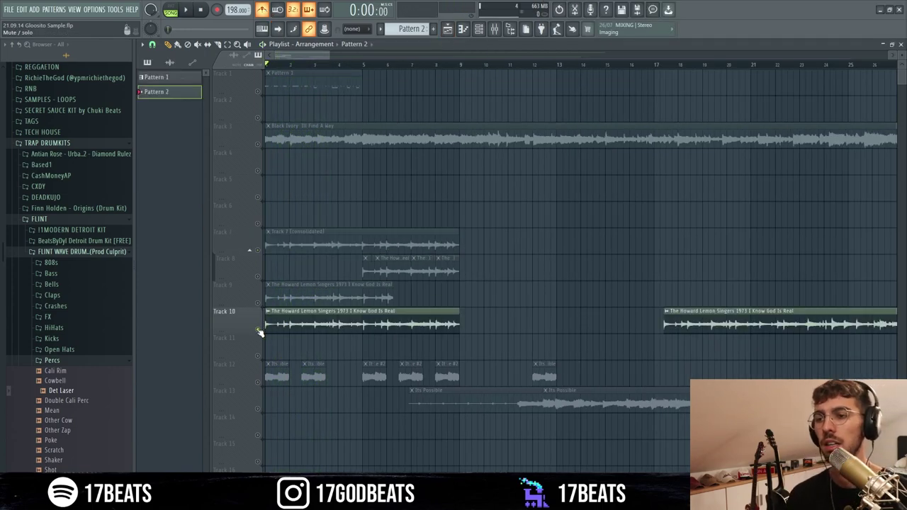
{"action": "key", "text": "space"}
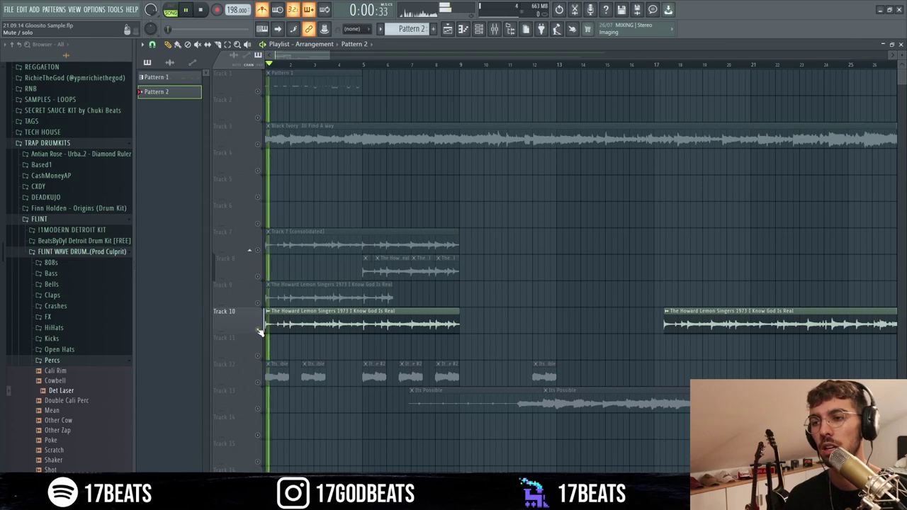
{"action": "key", "text": "space"}
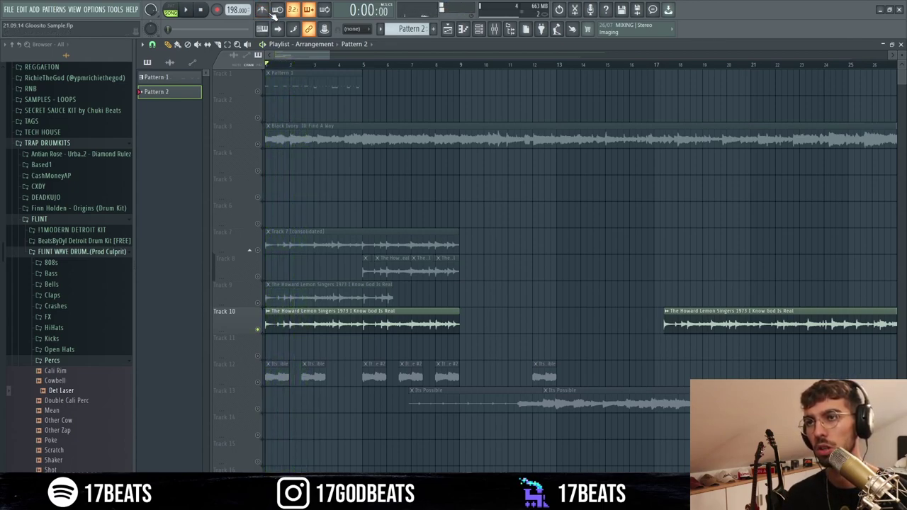
{"action": "key", "text": "space"}
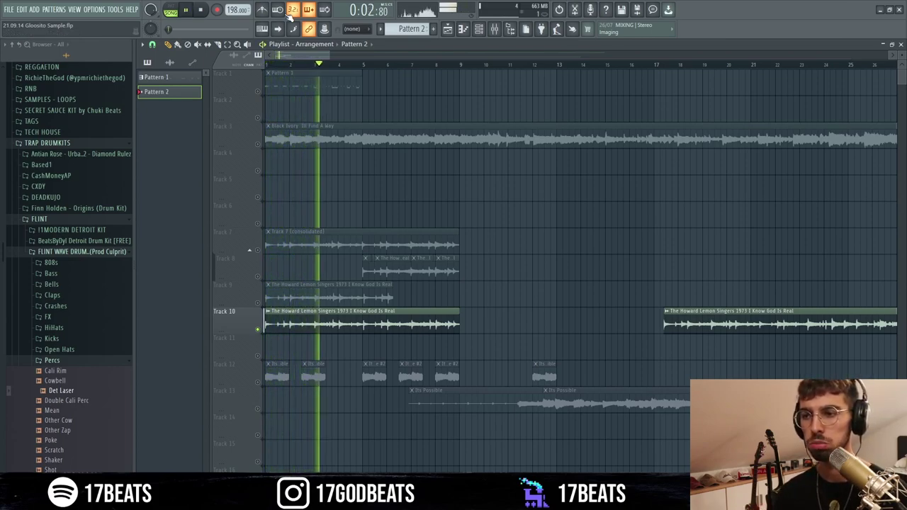
{"action": "key", "text": "space"}
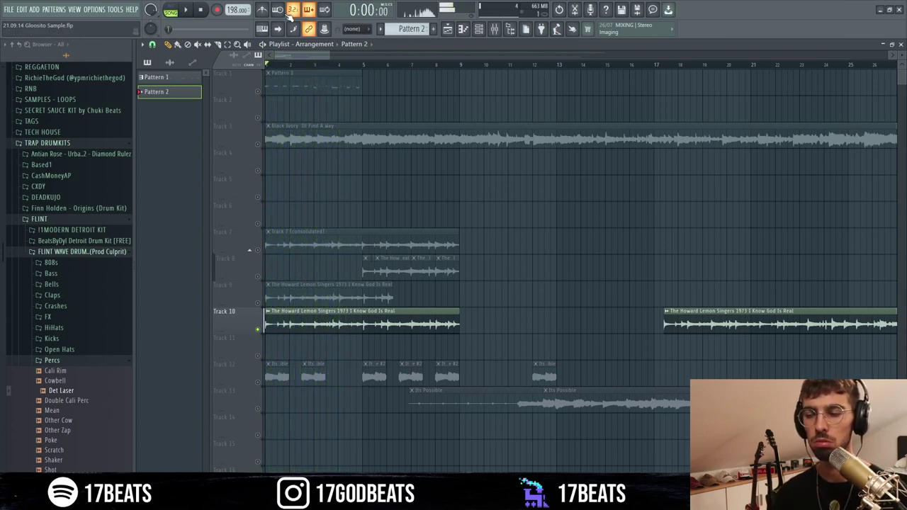
Open FabFilter Pro-Q 3 on the Howard Lemon Singers mixer channel, lower its low cut to about 51 Hz, and audition the sample
{"action": "left_click", "coordinate": [494, 31]}
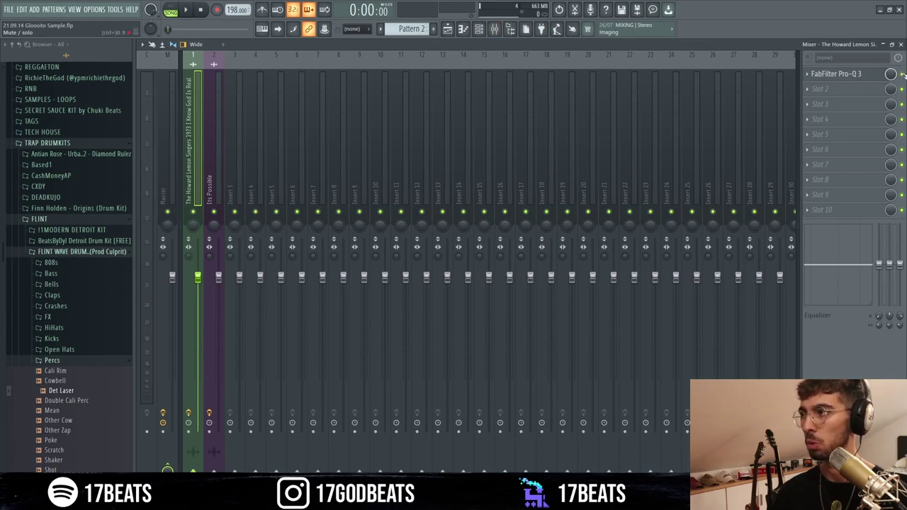
{"action": "left_click", "coordinate": [851, 74]}
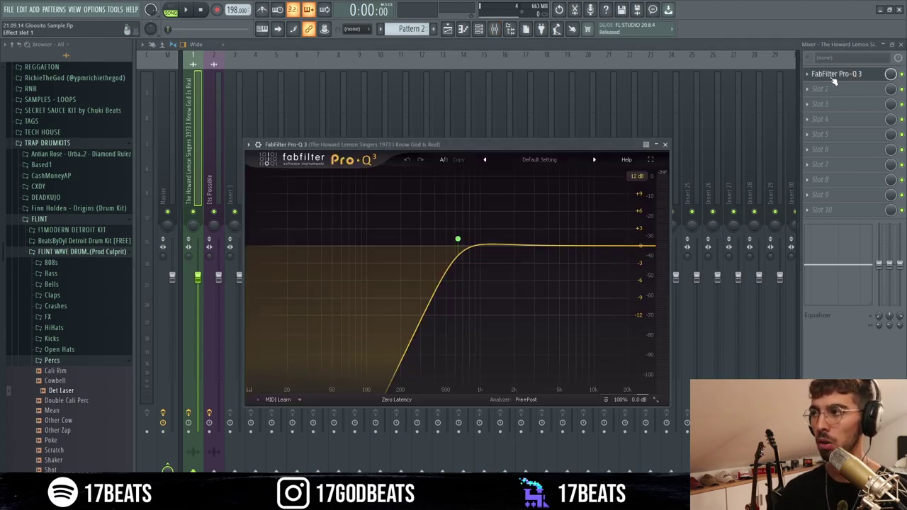
{"action": "mouse_move", "coordinate": [466, 244]}
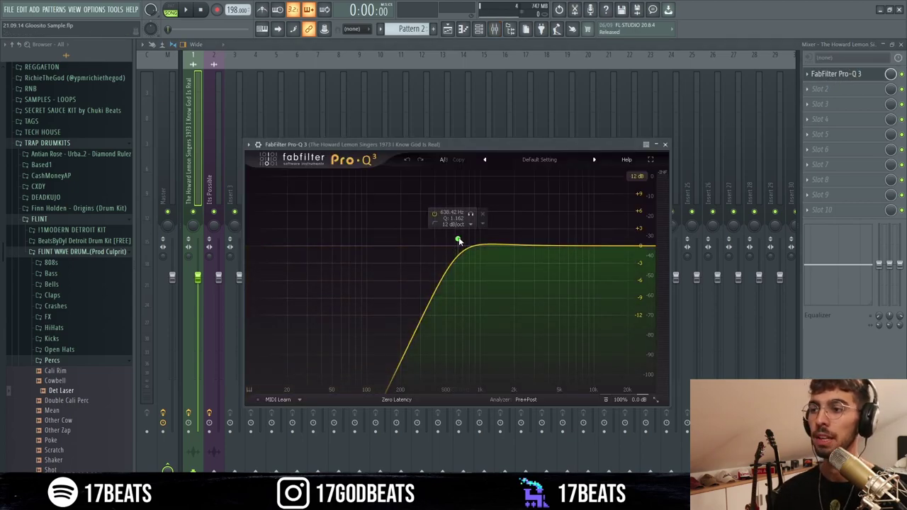
{"action": "left_click_drag", "start_coordinate": [458, 241], "coordinate": [333, 246]}
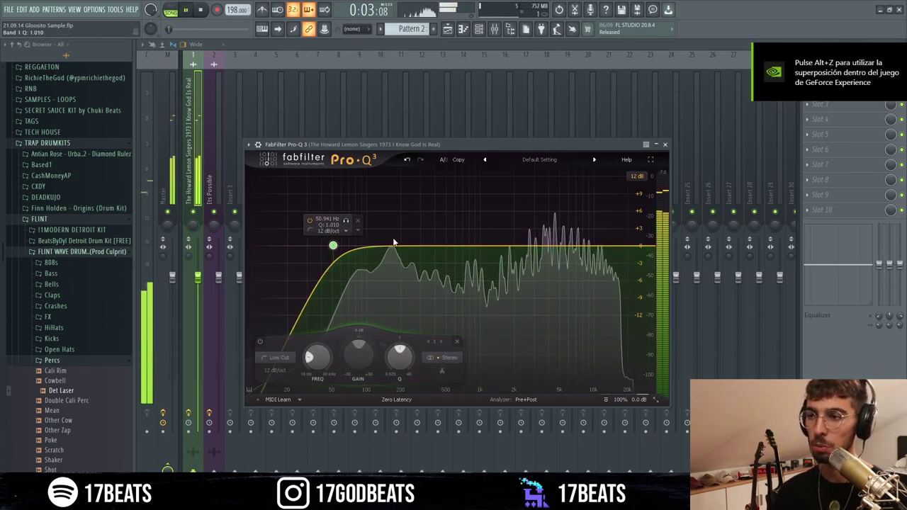
{"action": "key", "text": "space"}
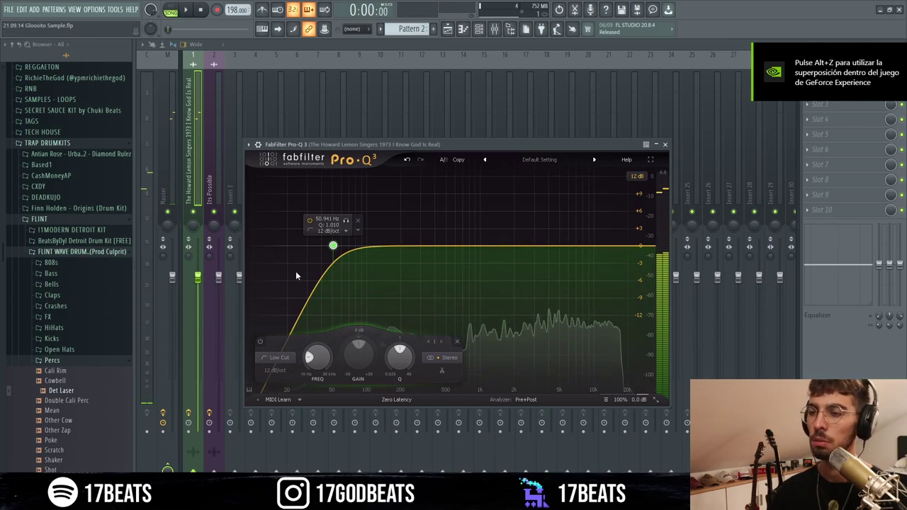
Raise the Pro-Q 3 low cut to about 548 Hz, audition the filtered sample, and return to the playlist
{"action": "left_click_drag", "start_coordinate": [333, 245], "coordinate": [449, 245]}
{"action": "key", "text": "space"}
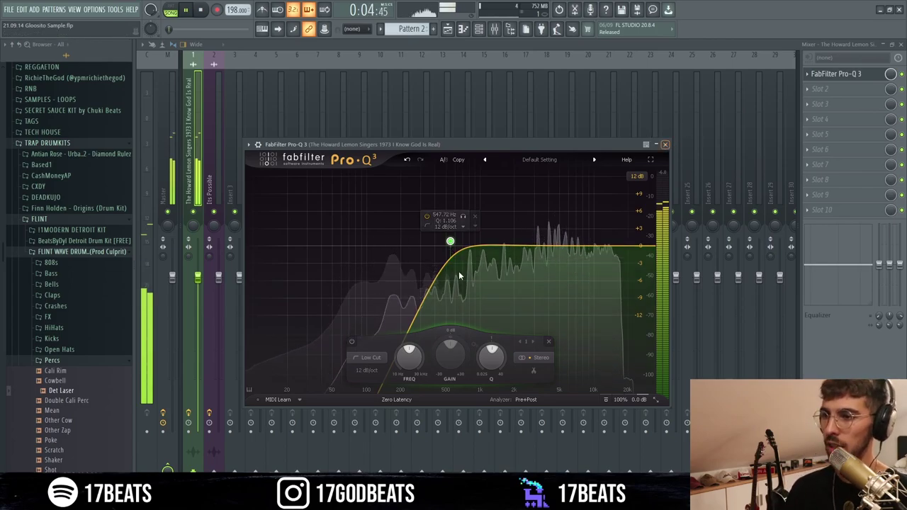
{"action": "key", "text": "space"}
{"action": "key", "text": "Escape"}
{"action": "key", "text": "F5"}
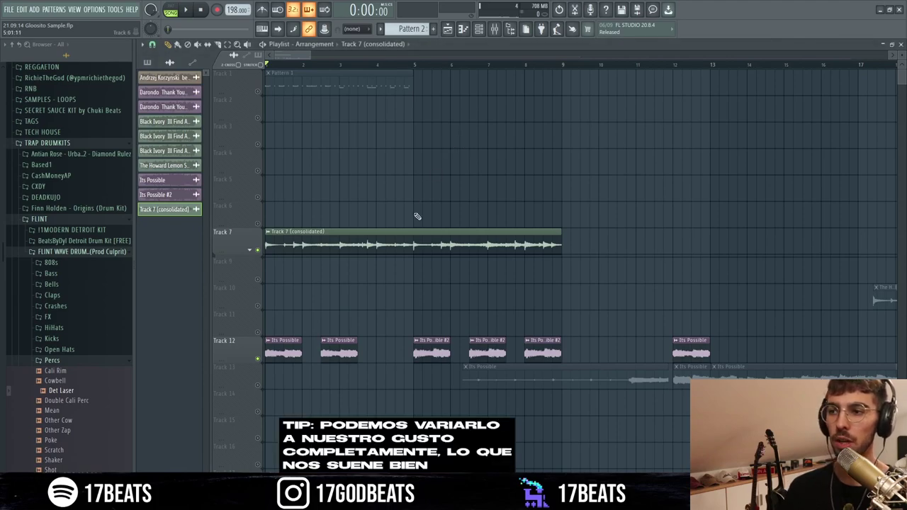
Solo Track 13 and listen to the Its Possible sample from about bar 10
{"action": "double_click", "coordinate": [380, 246]}
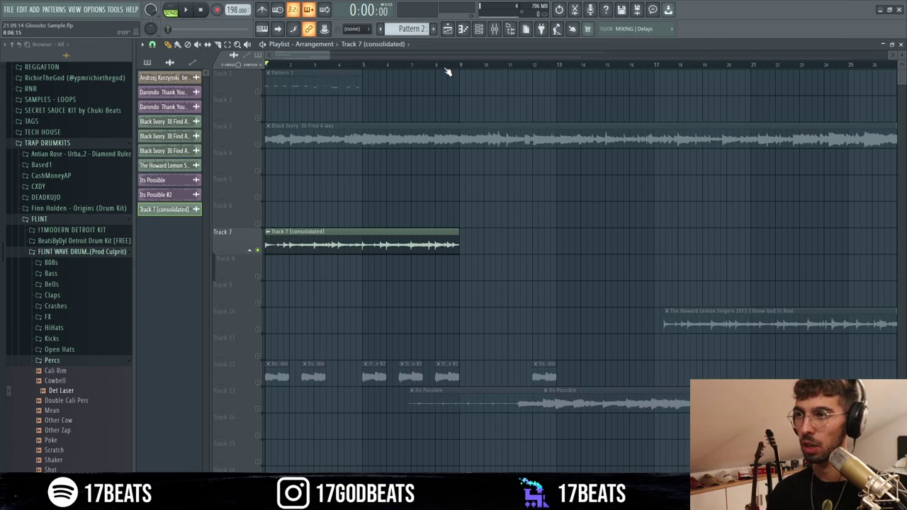
{"action": "left_click", "coordinate": [242, 388]}
{"action": "left_click", "coordinate": [489, 66]}
{"action": "key", "text": "space"}
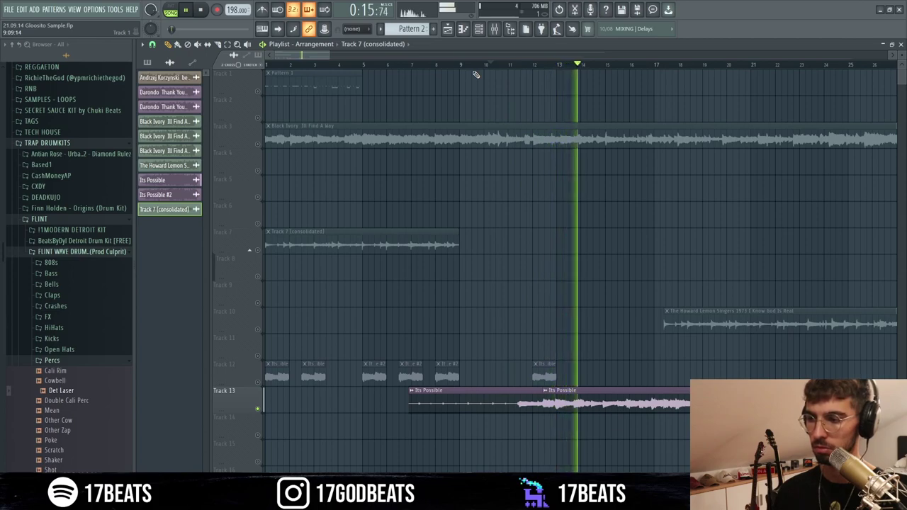
{"action": "key", "text": "space"}
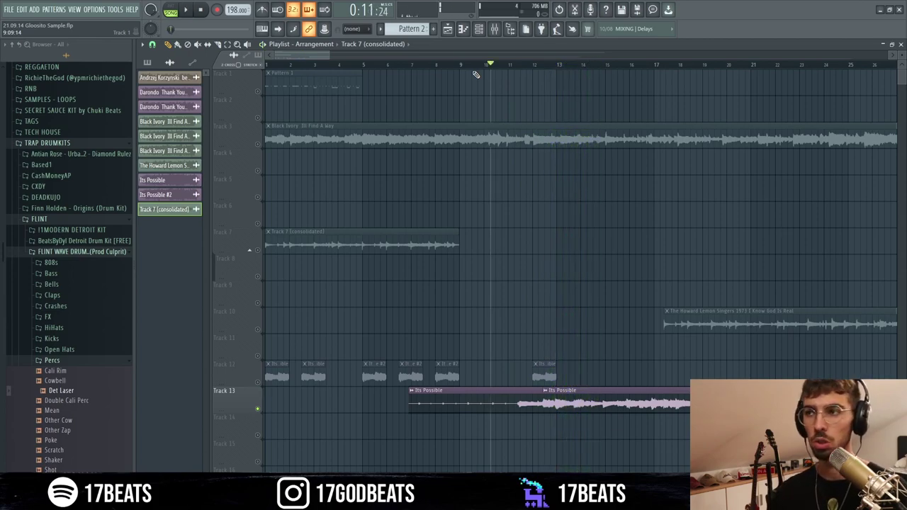
Replay the soloed Its Possible sample on Track 13 from about bar 10
{"action": "key", "text": "space"}
{"action": "key", "text": "space"}
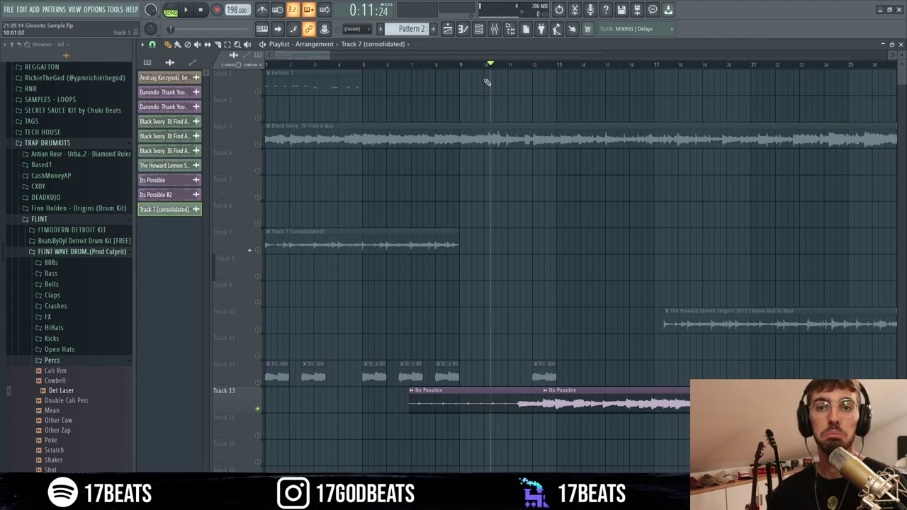
{"action": "key", "text": "space"}
{"action": "key", "text": "space"}
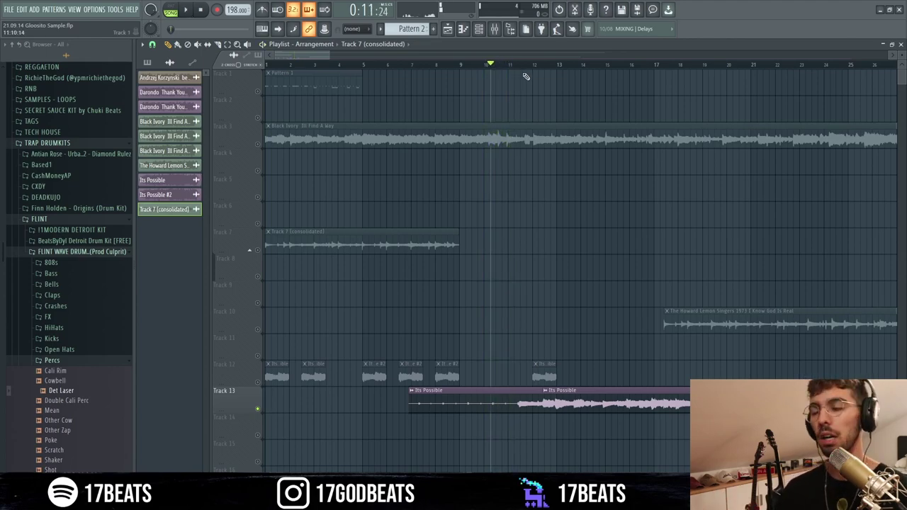
Nudge the second Its Possible section on Track 13 to start at bar 12, and audition the Track 12 chop there
{"action": "scroll", "coordinate": [525, 75], "scroll_direction": "up", "scroll_amount": 3}
{"action": "left_click", "coordinate": [541, 397]}
{"action": "left_click_drag", "start_coordinate": [541, 399], "coordinate": [532, 401]}
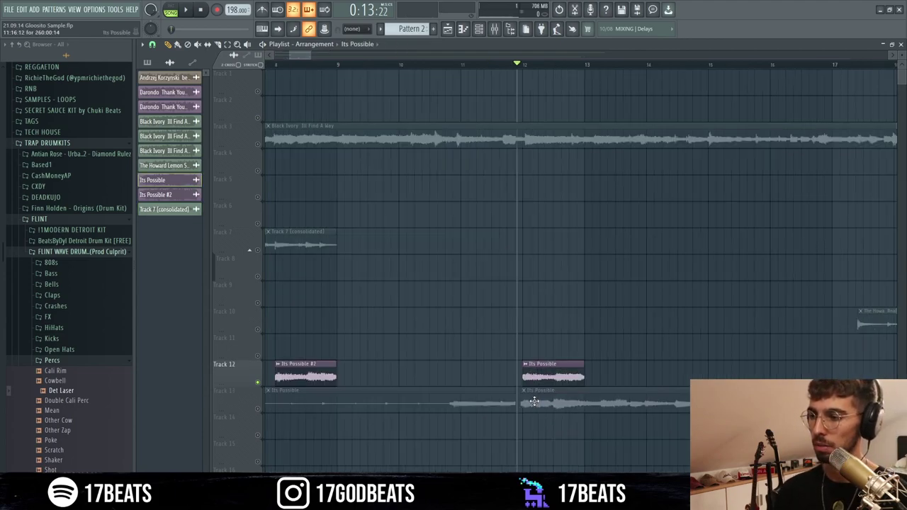
{"action": "key", "text": "space"}
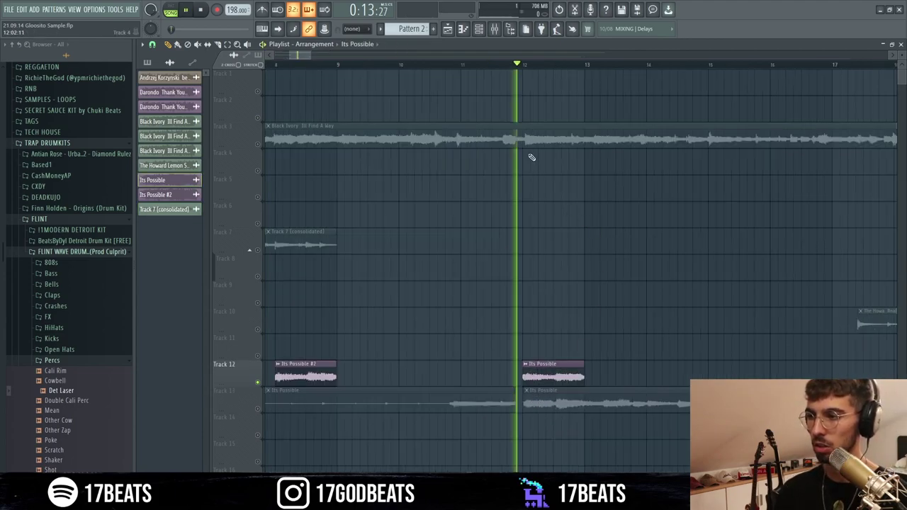
{"action": "key", "text": "space"}
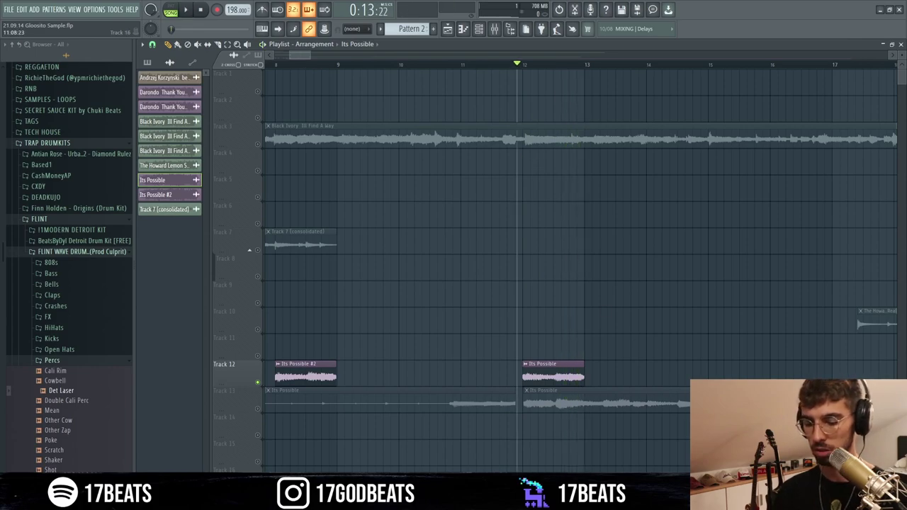
Split the Its Possible clip on Track 13 at bar 13 and play back the one-bar chop on Track 12
{"action": "left_click", "coordinate": [589, 403]}
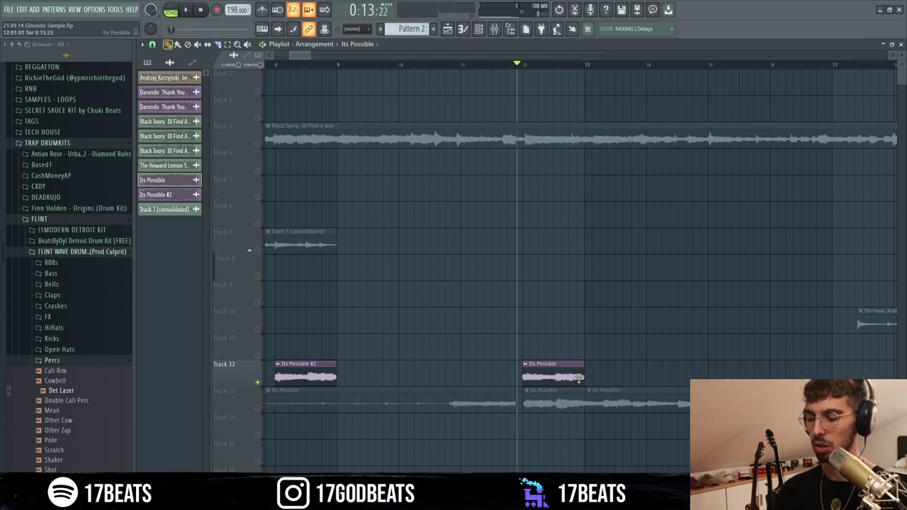
{"action": "key", "text": "space"}
{"action": "key", "text": "space"}
{"action": "key", "text": "space"}
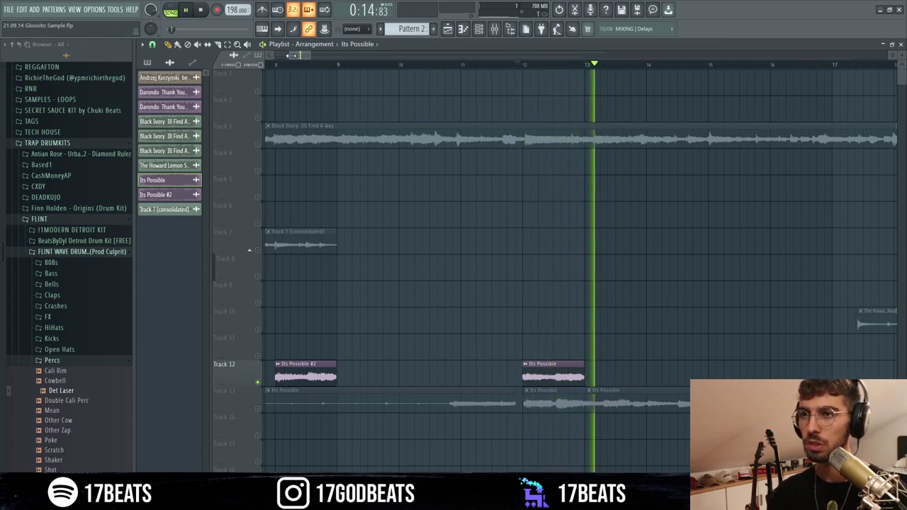
{"action": "key", "text": "space"}
Unmute Track 7, delete the Black Ivory clip from Track 3, and return the playhead to the start of the song
{"action": "left_click", "coordinate": [257, 250]}
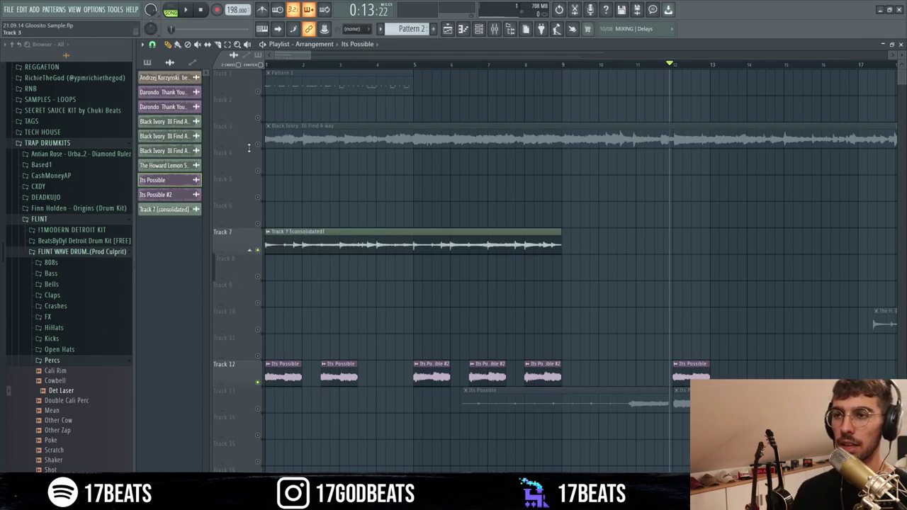
{"action": "right_click", "coordinate": [375, 135]}
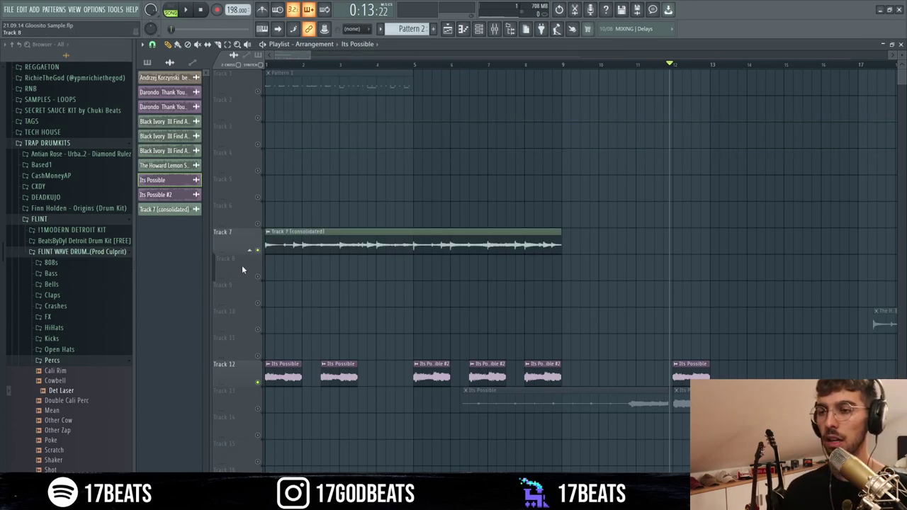
{"action": "left_click", "coordinate": [280, 70]}
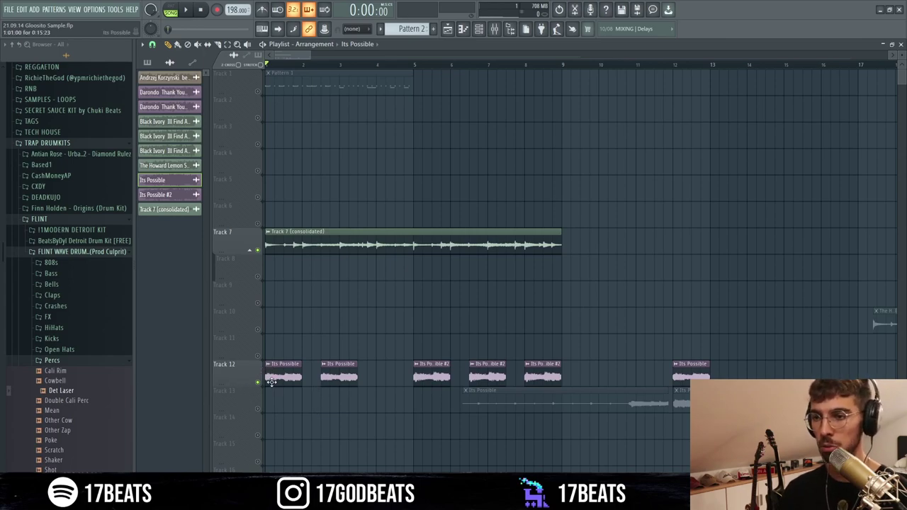
Play the arrangement from bar 1, soloing the Track 7 loop and the Track 12 vocal chops in turn
{"action": "left_click", "coordinate": [305, 241]}
{"action": "scroll", "coordinate": [306, 56], "scroll_direction": "down", "scroll_amount": 3}
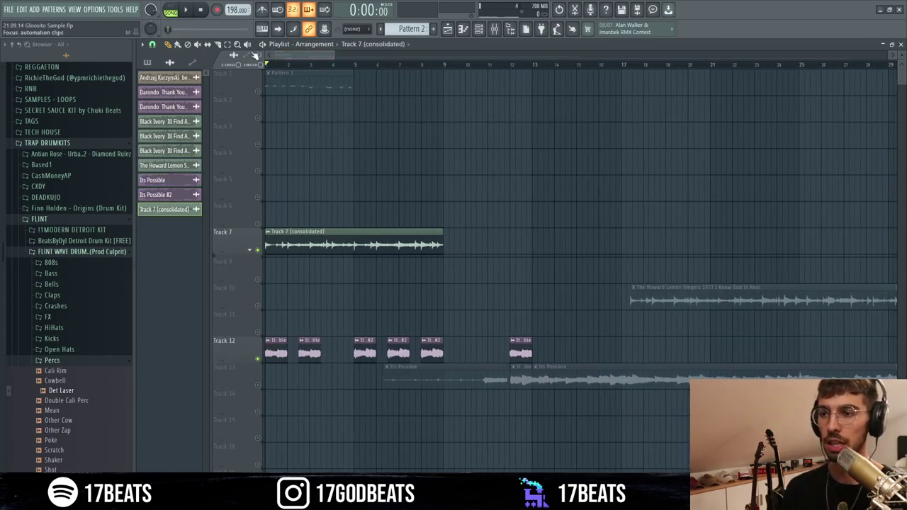
{"action": "key", "text": "space"}
{"action": "key", "text": "space"}
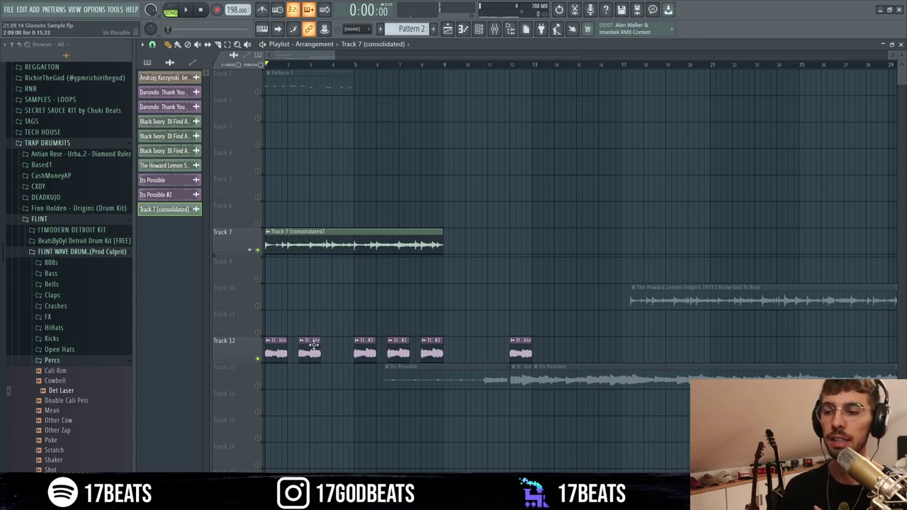
{"action": "right_click", "coordinate": [257, 252]}
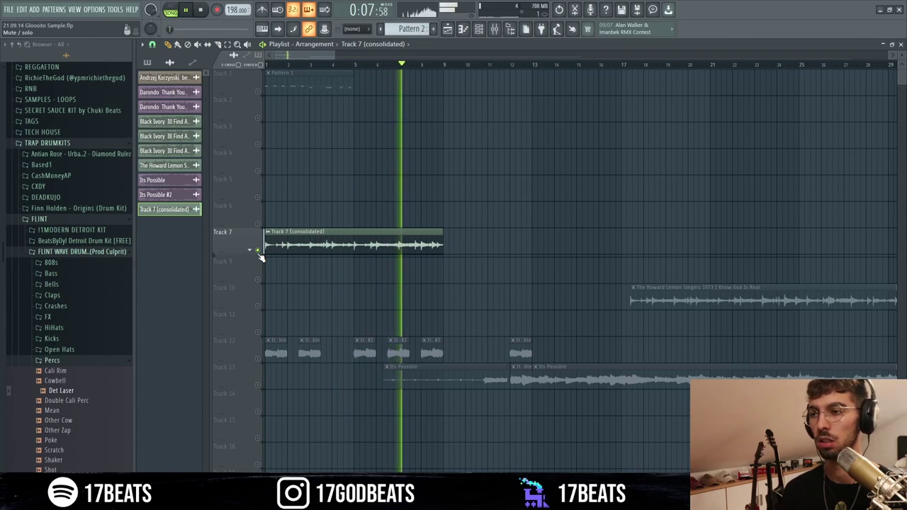
{"action": "left_click", "coordinate": [258, 358], "text": "ctrl"}
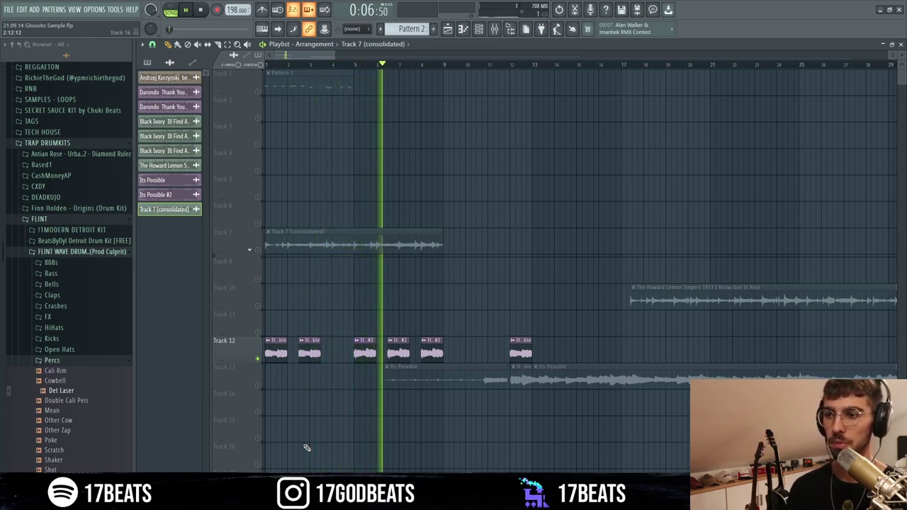
{"action": "key", "text": "space"}
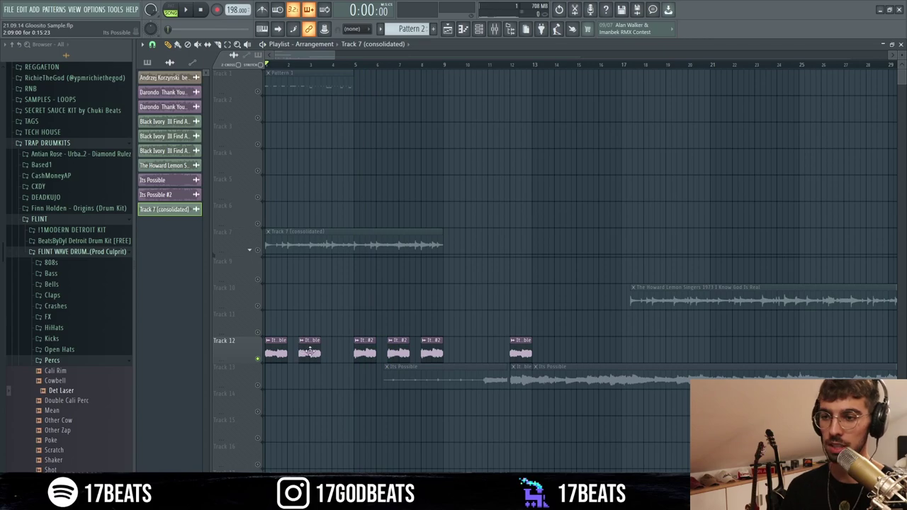
Compare the channel settings and time-stretching pitch of the Its Possible and Its Possible #2 chops on Track 12
{"action": "double_click", "coordinate": [361, 347]}
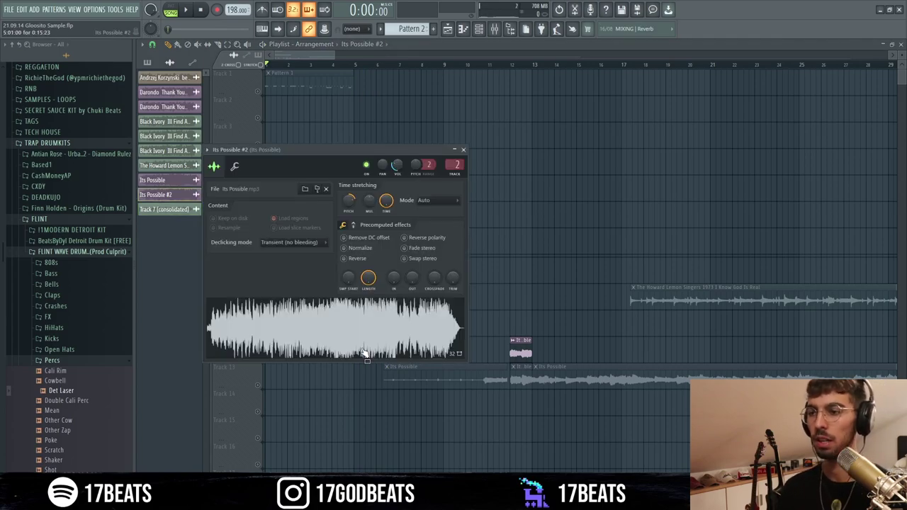
{"action": "left_click", "coordinate": [464, 150]}
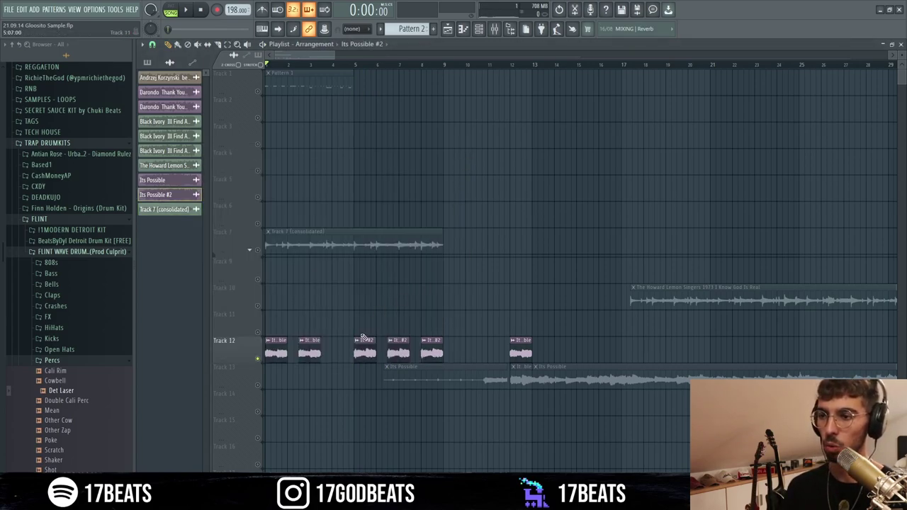
{"action": "right_click", "coordinate": [357, 347]}
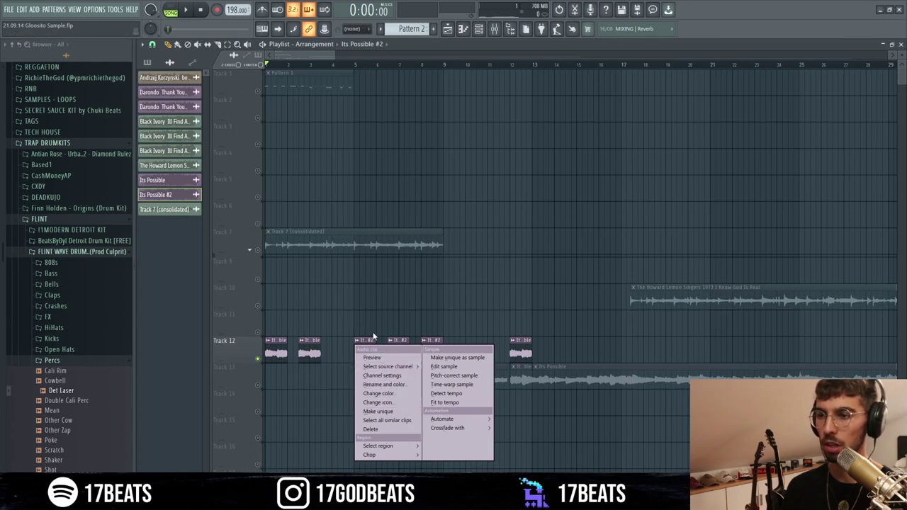
{"action": "left_click", "coordinate": [321, 324]}
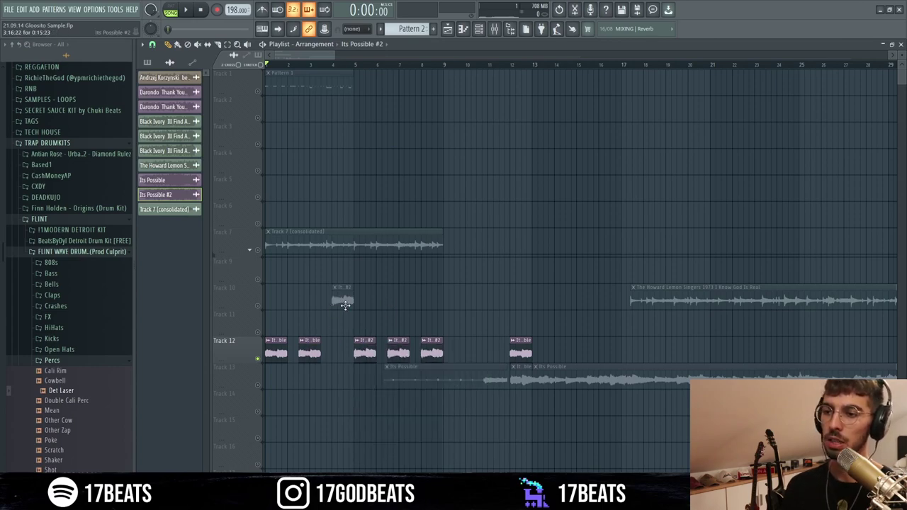
{"action": "double_click", "coordinate": [307, 355]}
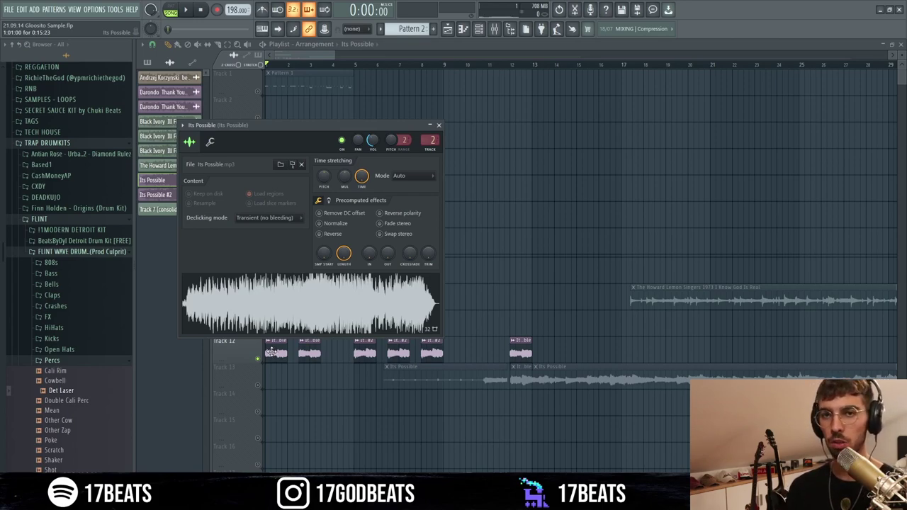
{"action": "key", "text": "Escape"}
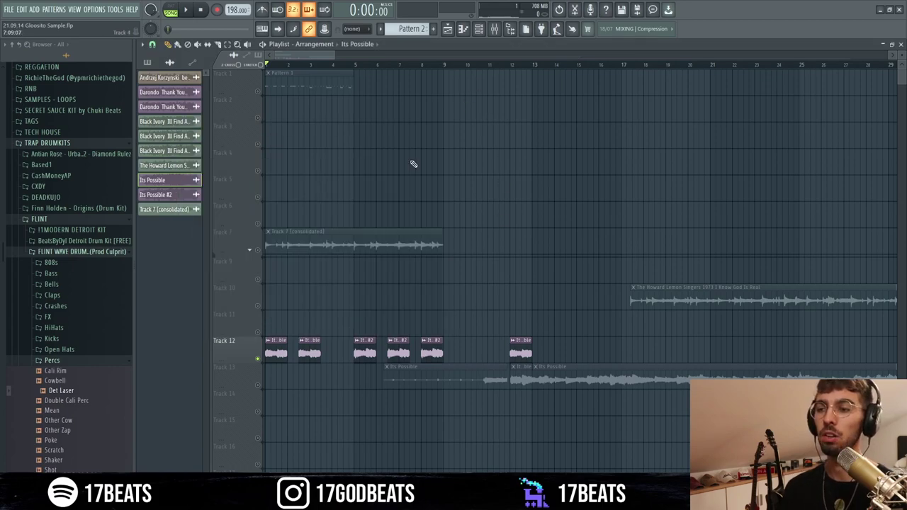
{"action": "double_click", "coordinate": [366, 346]}
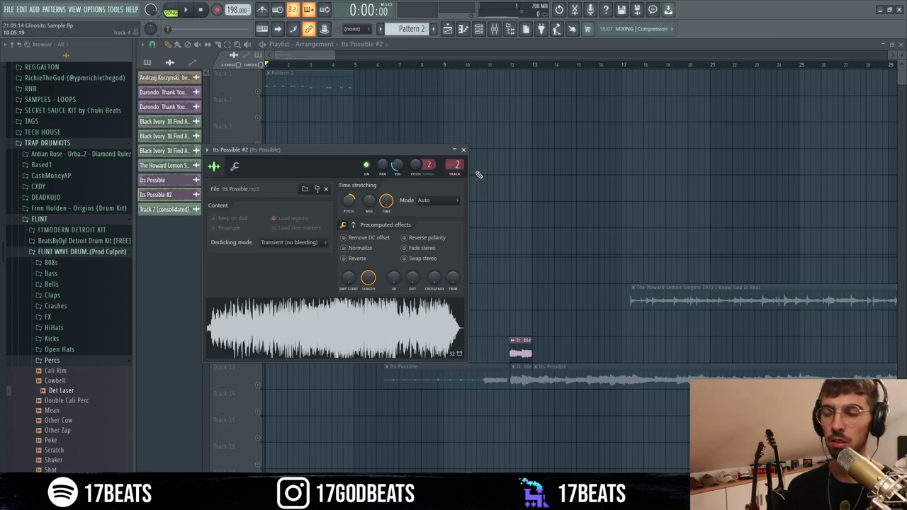
{"action": "left_click", "coordinate": [463, 149]}
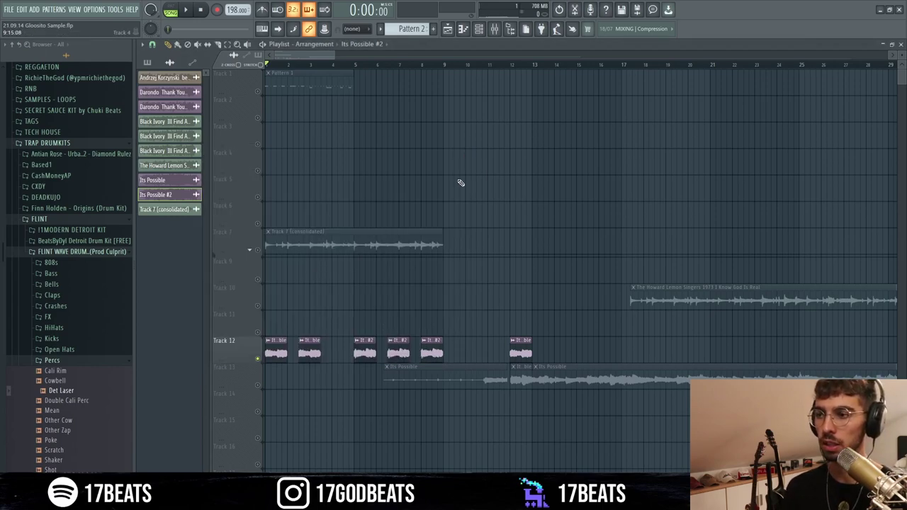
Unmute Track 7 and listen to its loop together with the Track 12 chops from the start
{"action": "left_click", "coordinate": [261, 250]}
{"action": "key", "text": "space"}
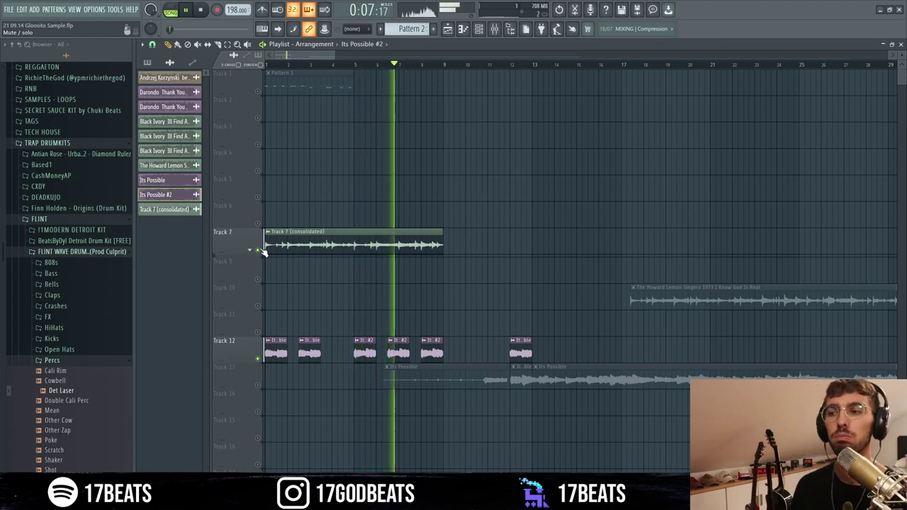
{"action": "key", "text": "space"}
Review the Fruity Delay 3 and FabFilter Pro-R settings on the Its Possible mixer channel, and return to the playlist
{"action": "left_click", "coordinate": [494, 29]}
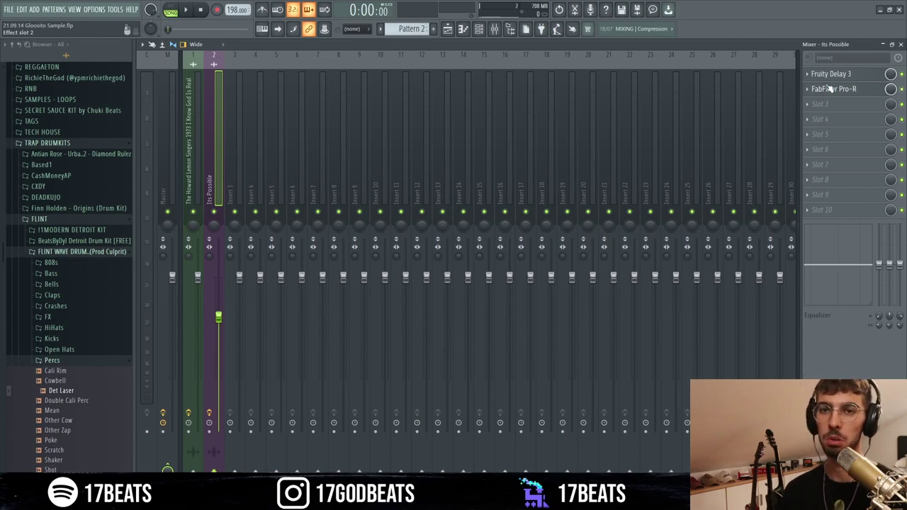
{"action": "left_click", "coordinate": [850, 73]}
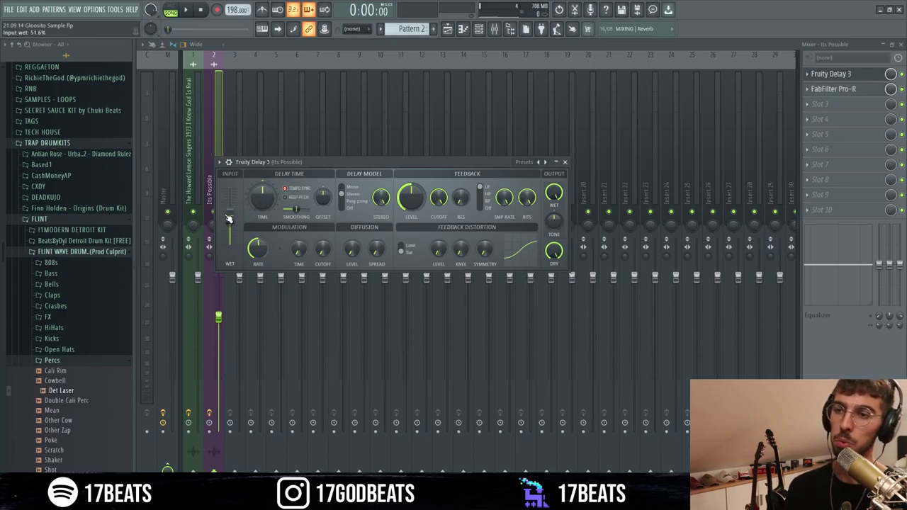
{"action": "left_click", "coordinate": [853, 90]}
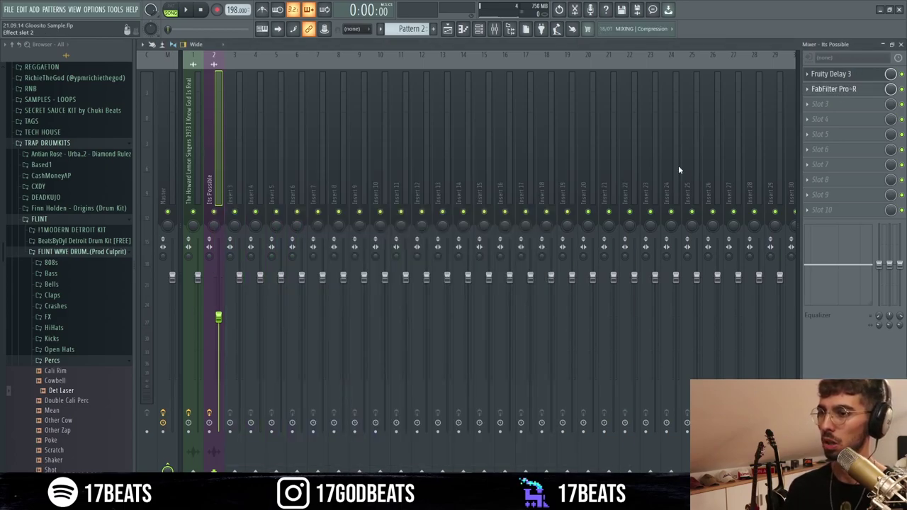
{"action": "mouse_move", "coordinate": [390, 379]}
{"action": "mouse_move", "coordinate": [597, 220]}
{"action": "mouse_move", "coordinate": [405, 253]}
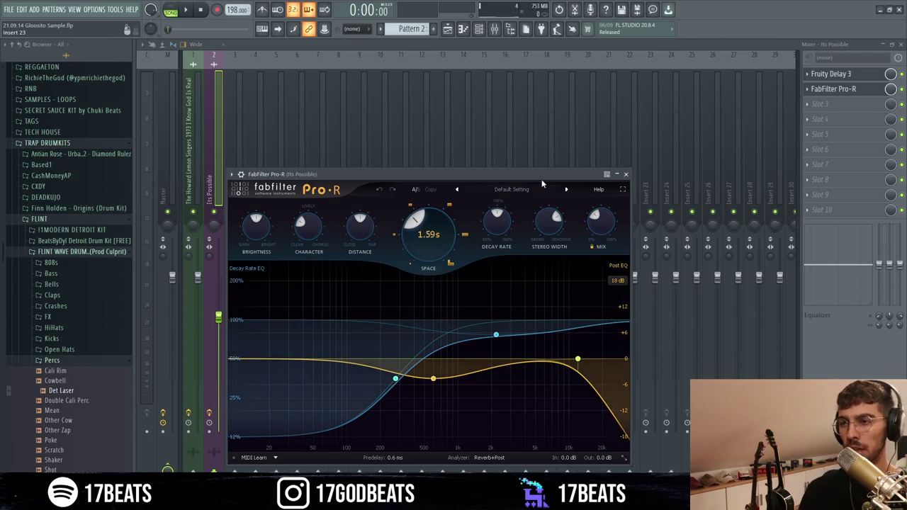
{"action": "left_click", "coordinate": [626, 173]}
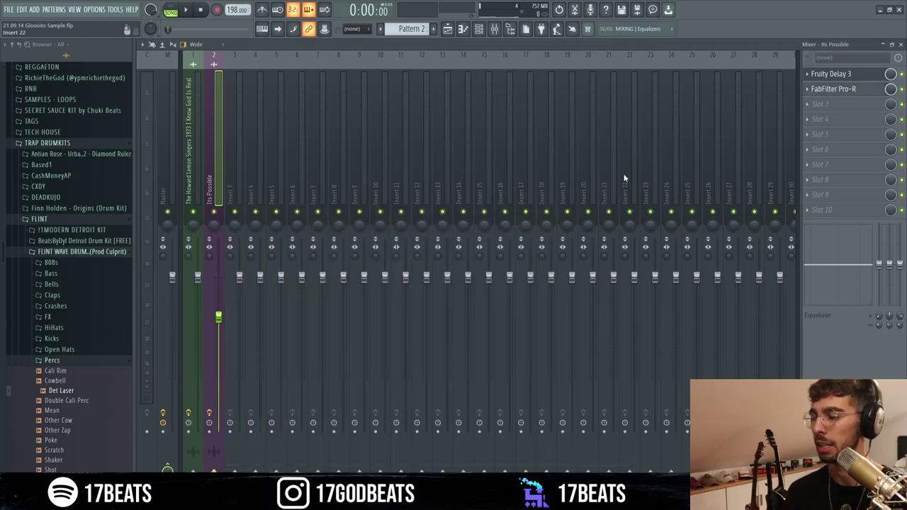
{"action": "left_click", "coordinate": [448, 30]}
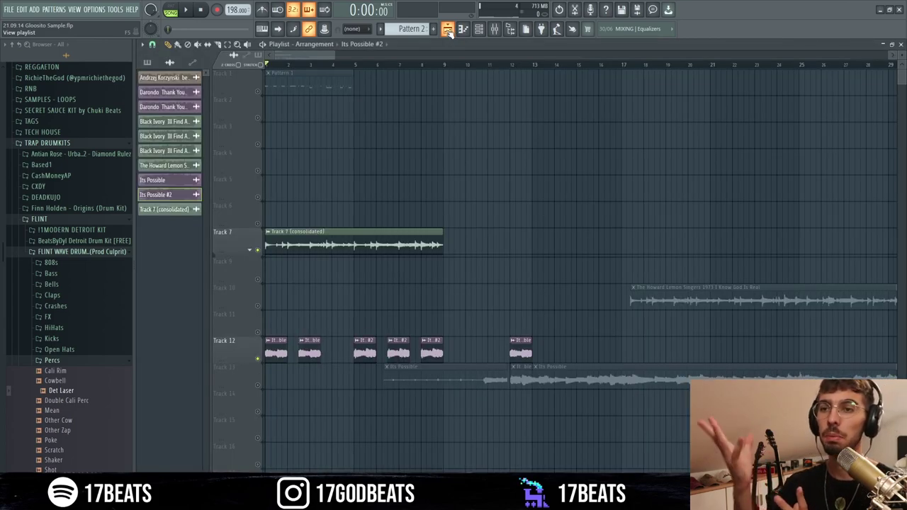
Play the loop with the vocal chops once more, and extend the Pattern 1 clip on Track 1 to bar 9
{"action": "key", "text": "space"}
{"action": "left_click_drag", "start_coordinate": [337, 53], "coordinate": [380, 65]}
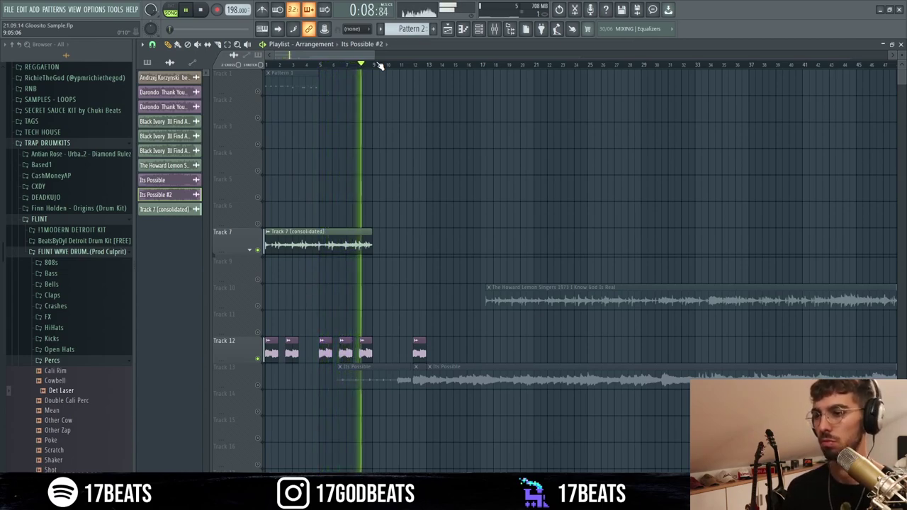
{"action": "key", "text": "space"}
{"action": "left_click_drag", "start_coordinate": [373, 55], "coordinate": [410, 55]}
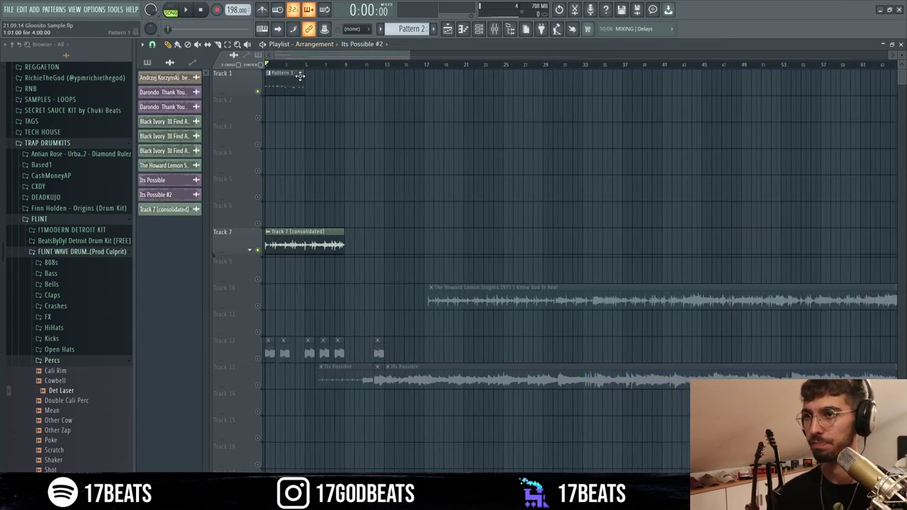
{"action": "left_click_drag", "start_coordinate": [301, 76], "coordinate": [342, 67]}
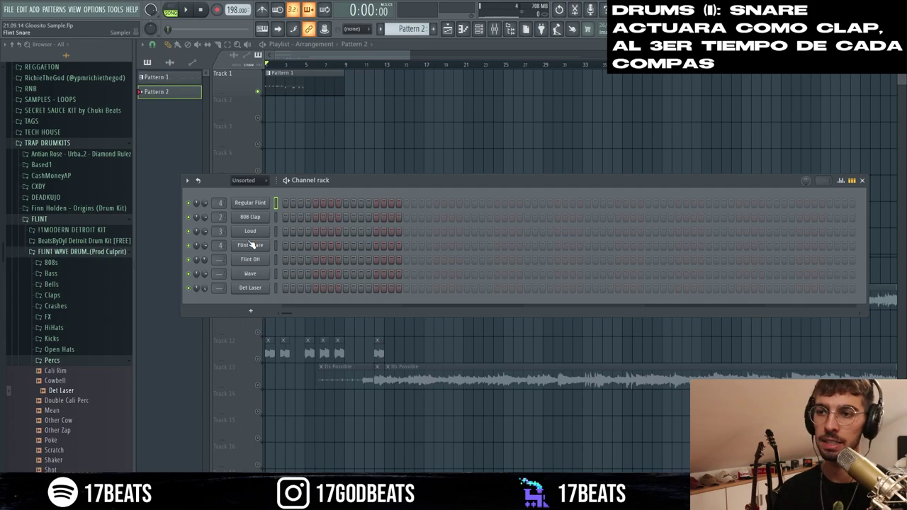
Open the Flint Snare channel settings and look through the Detroit drum kits in the FLINT sample folder
{"action": "left_click", "coordinate": [250, 245]}
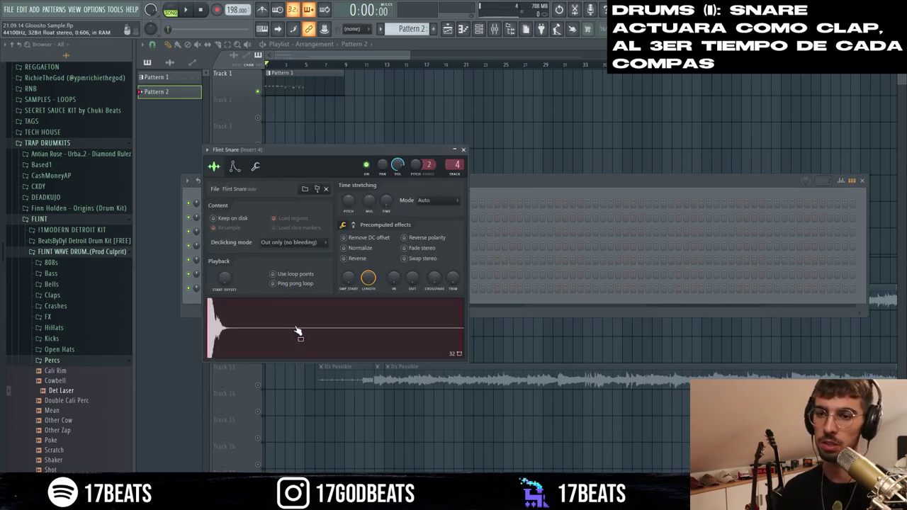
{"action": "left_click", "coordinate": [42, 251]}
{"action": "left_click", "coordinate": [64, 231]}
{"action": "left_click", "coordinate": [64, 231]}
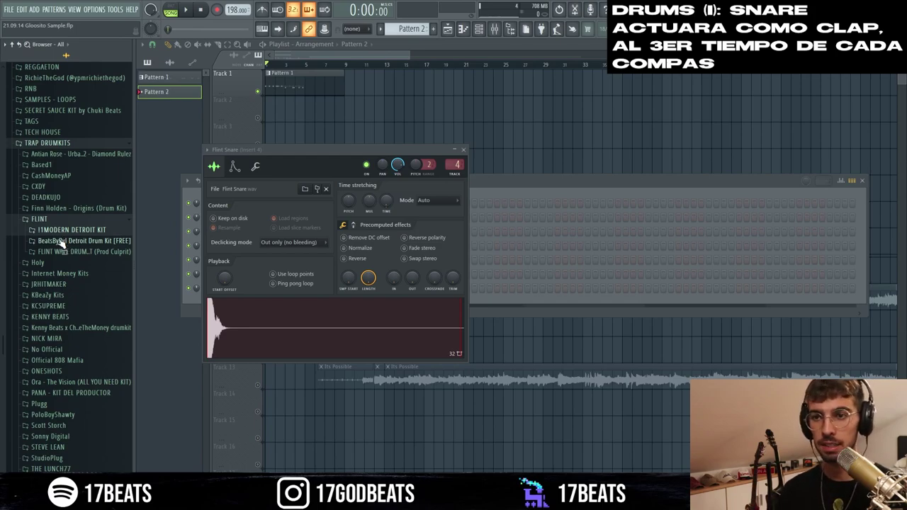
{"action": "left_click", "coordinate": [61, 243]}
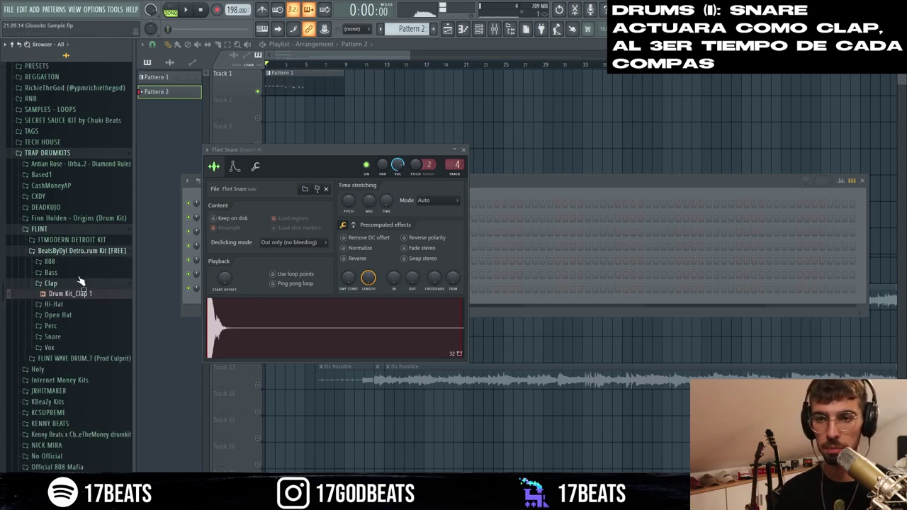
{"action": "left_click", "coordinate": [91, 251]}
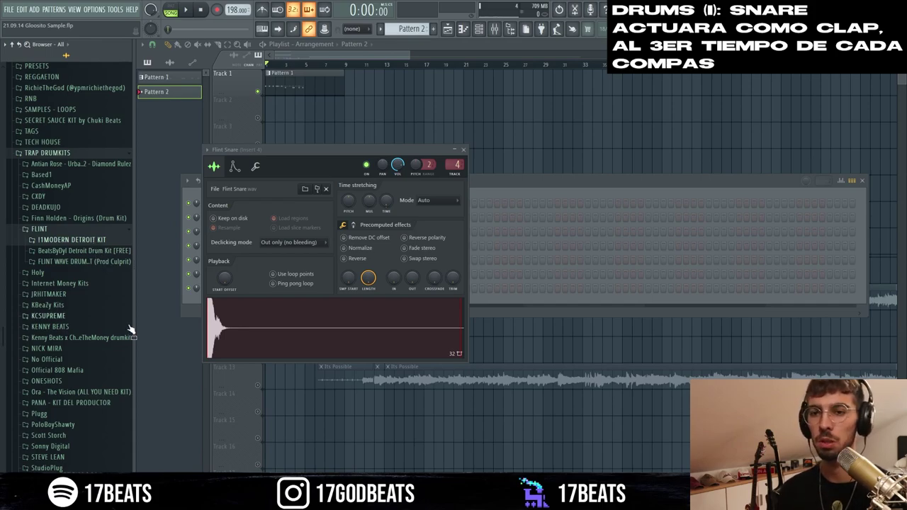
Preview the Flint Snare sample in the Snares folder of the FLINT WAVE drum kit, and close the channel settings
{"action": "left_click", "coordinate": [106, 262]}
{"action": "left_click", "coordinate": [57, 356]}
{"action": "left_click", "coordinate": [59, 357]}
{"action": "left_click", "coordinate": [59, 357]}
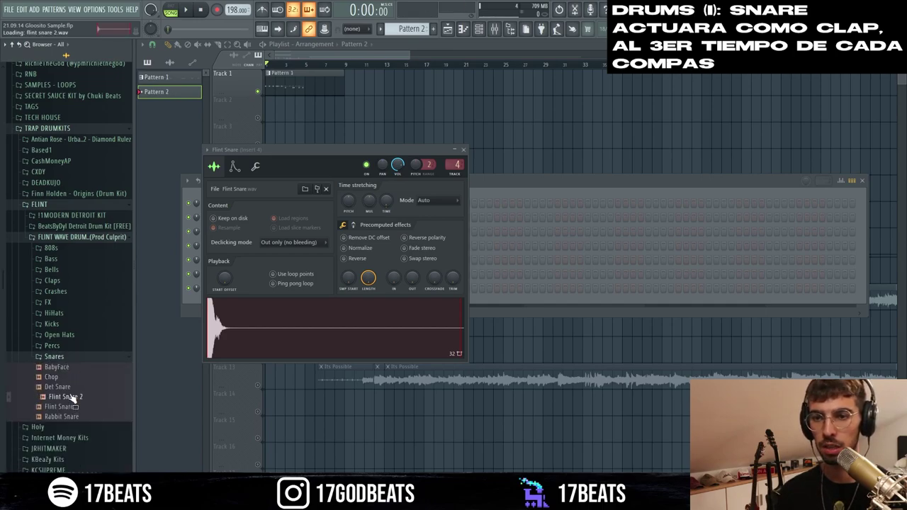
{"action": "left_click", "coordinate": [62, 407]}
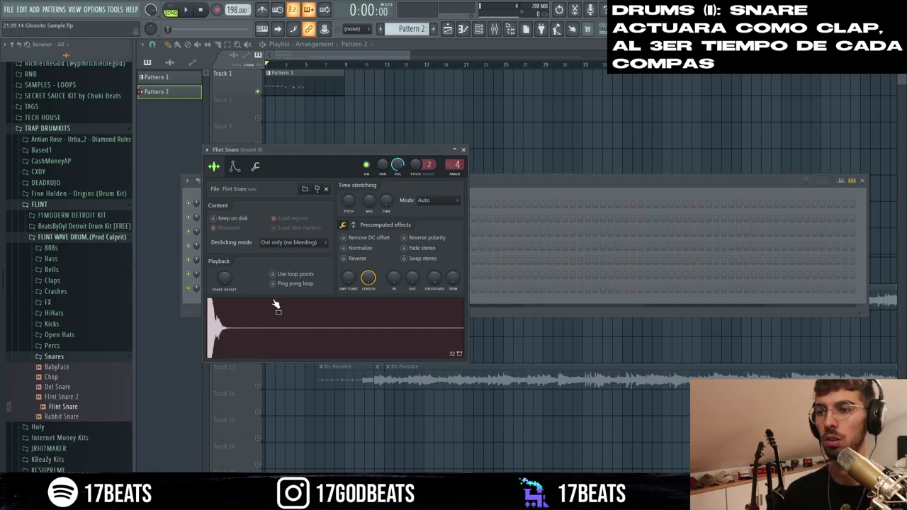
{"action": "left_click", "coordinate": [463, 150]}
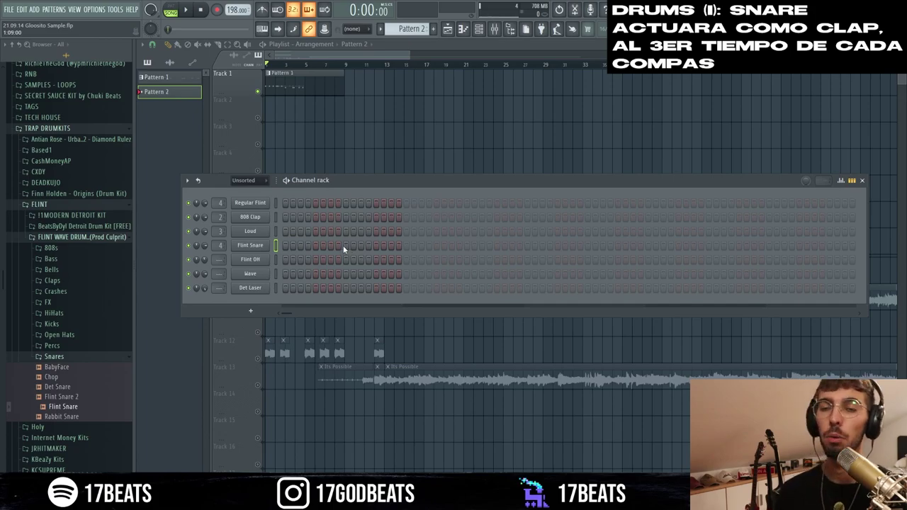
Add Flint Snare hits on the third beat of every bar, at steps 9, 25, 41, 57 and 73 of Pattern 2
{"action": "left_click", "coordinate": [345, 245]}
{"action": "left_click", "coordinate": [467, 246]}
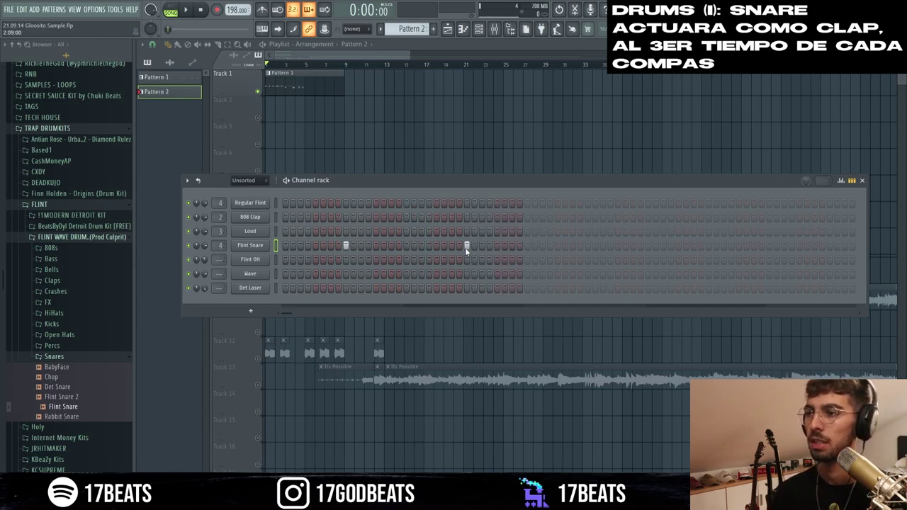
{"action": "left_click", "coordinate": [587, 246]}
{"action": "left_click", "coordinate": [709, 246]}
{"action": "left_click", "coordinate": [830, 246]}
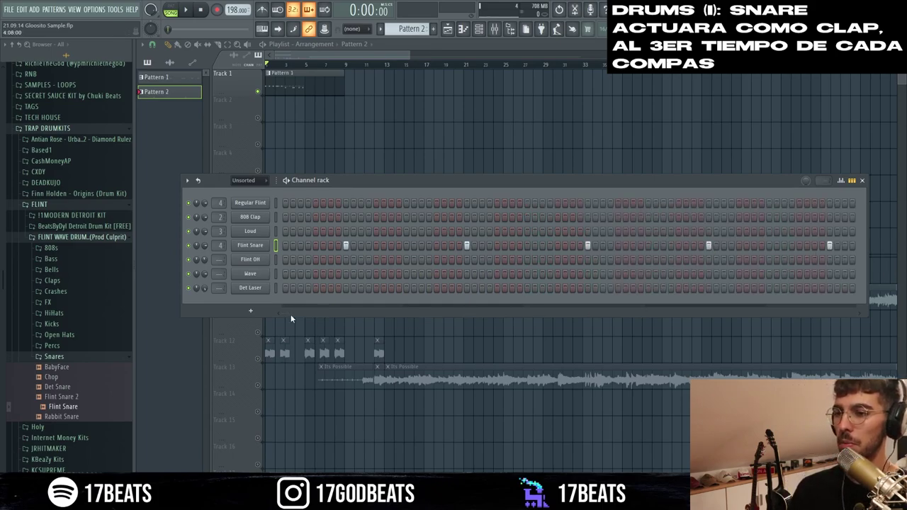
Place the Pattern 2 clip on Track 2 of the playlist from bar 1 to bar 9, and unmute the track
{"action": "left_click", "coordinate": [494, 29]}
{"action": "left_click", "coordinate": [479, 30]}
{"action": "left_click", "coordinate": [449, 29]}
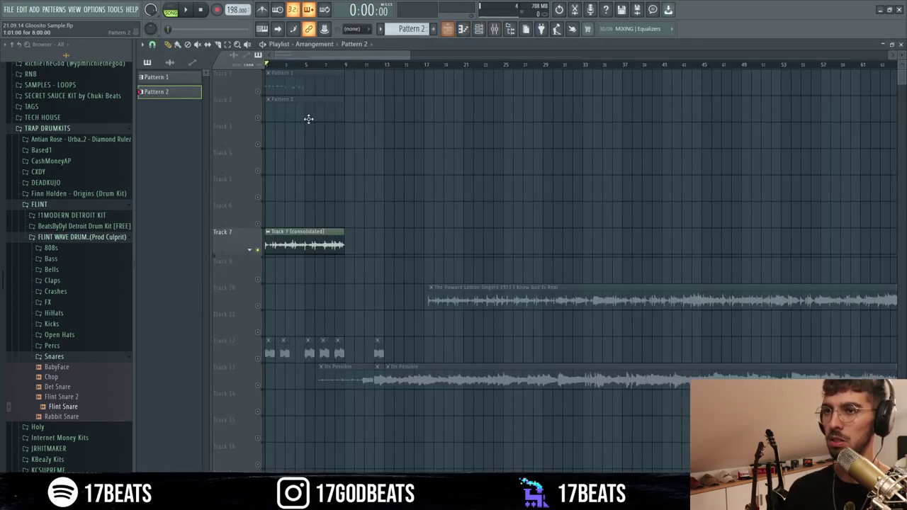
{"action": "left_click", "coordinate": [256, 117]}
Unmute the vocal chops on Track 12 and play the arrangement together with the snare pattern
{"action": "left_click", "coordinate": [479, 29]}
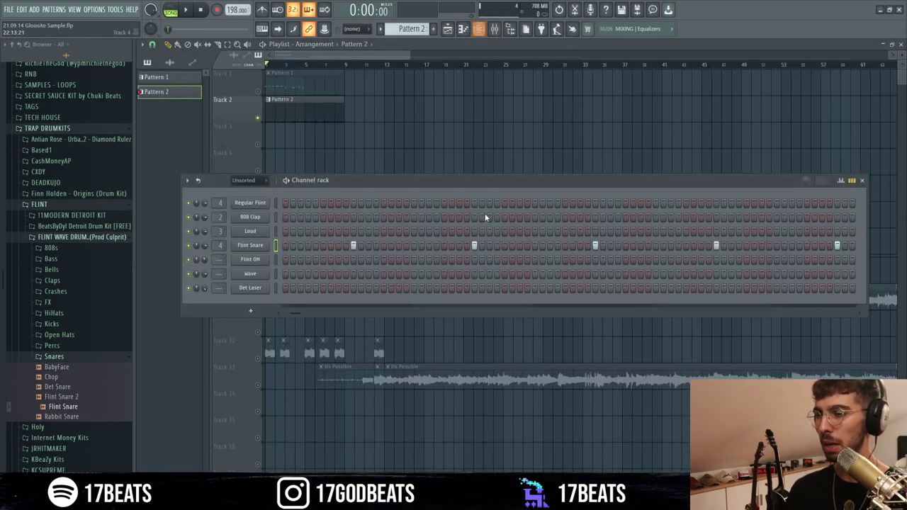
{"action": "mouse_move", "coordinate": [295, 311]}
{"action": "left_mouse_down"}
{"action": "mouse_move", "coordinate": [323, 311]}
{"action": "mouse_move", "coordinate": [291, 312]}
{"action": "left_mouse_up"}
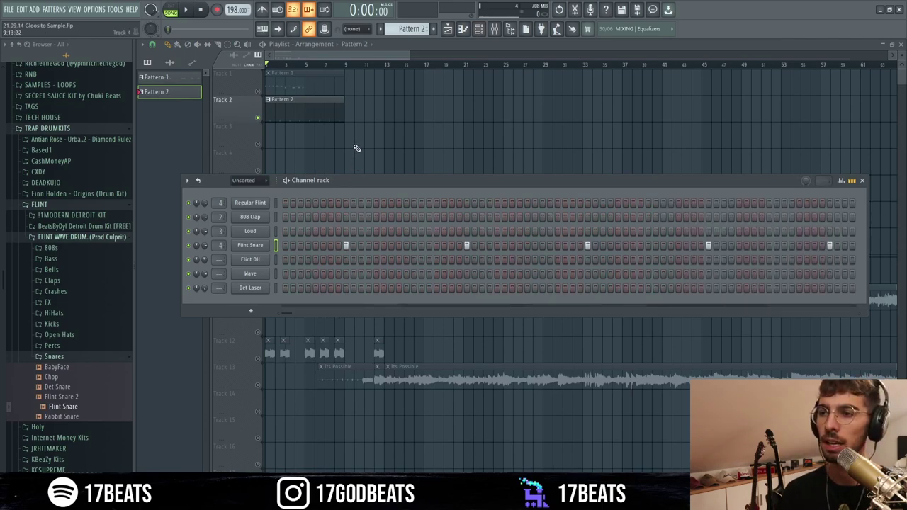
{"action": "key", "text": "F6"}
{"action": "left_click", "coordinate": [259, 359]}
{"action": "key", "text": "space"}
{"action": "left_click", "coordinate": [477, 31]}
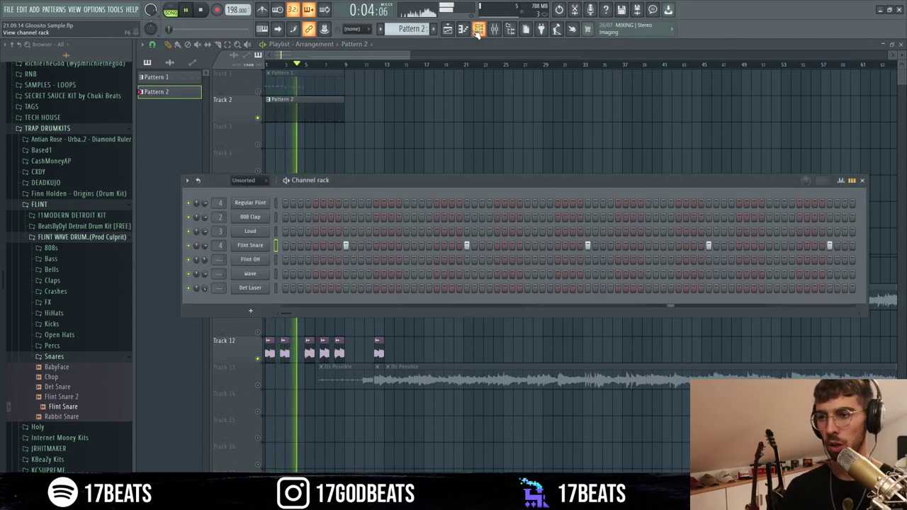
{"action": "key", "text": "space"}
Fill the Loud hi-hat channel every 2 steps, listen to it in the arrangement, and set the tempo to 200
{"action": "left_click", "coordinate": [261, 231]}
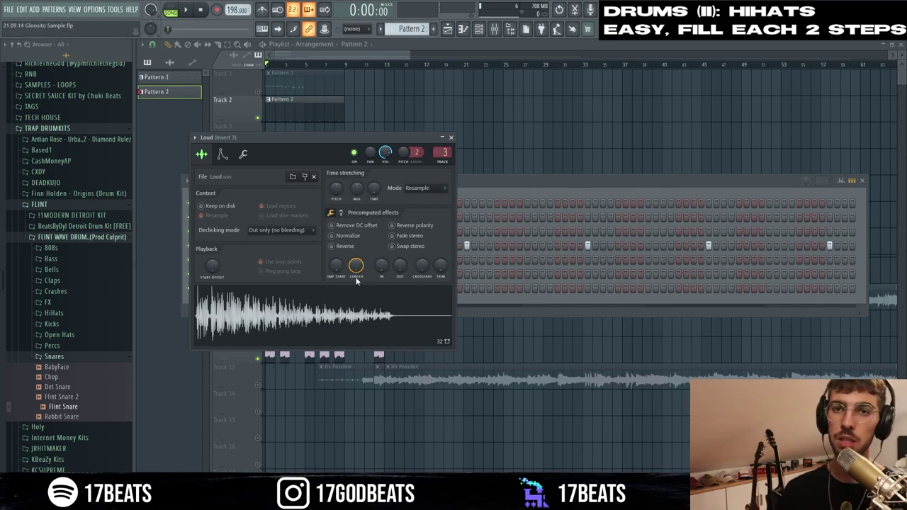
{"action": "left_click", "coordinate": [450, 137]}
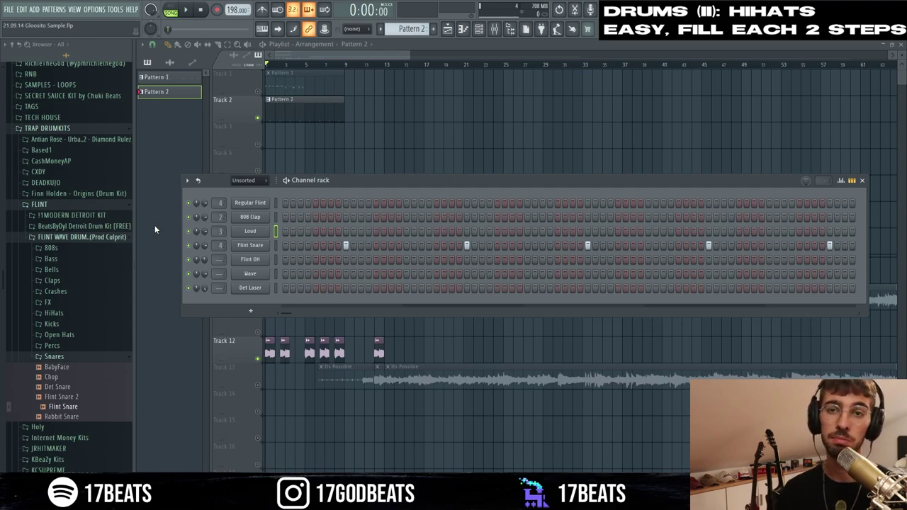
{"action": "right_click", "coordinate": [251, 231]}
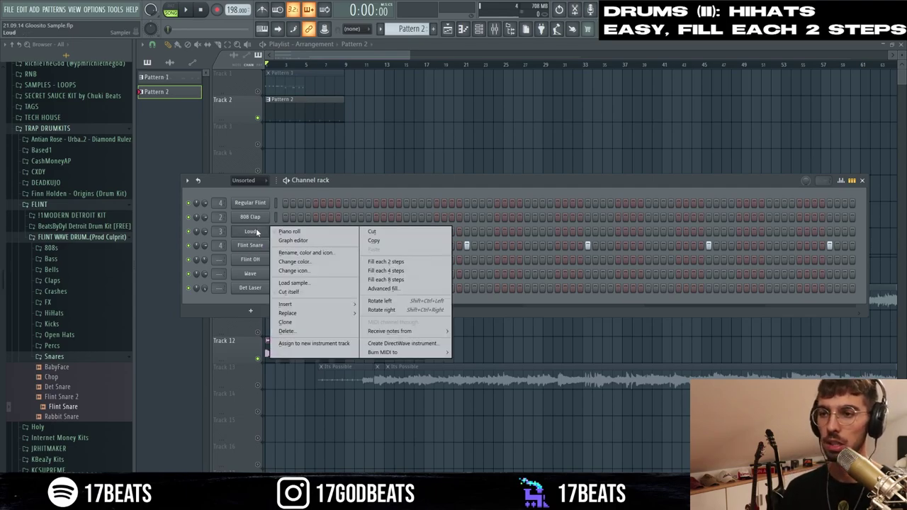
{"action": "left_click", "coordinate": [385, 262]}
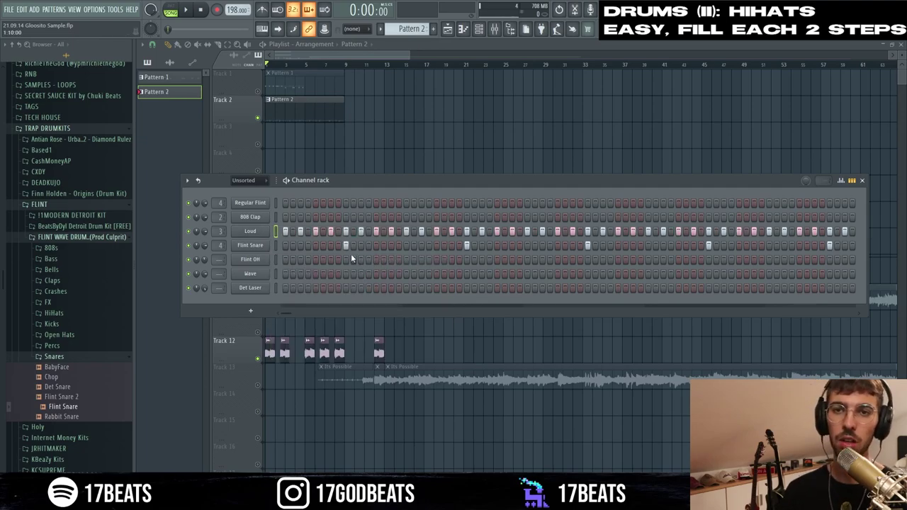
{"action": "key", "text": "space"}
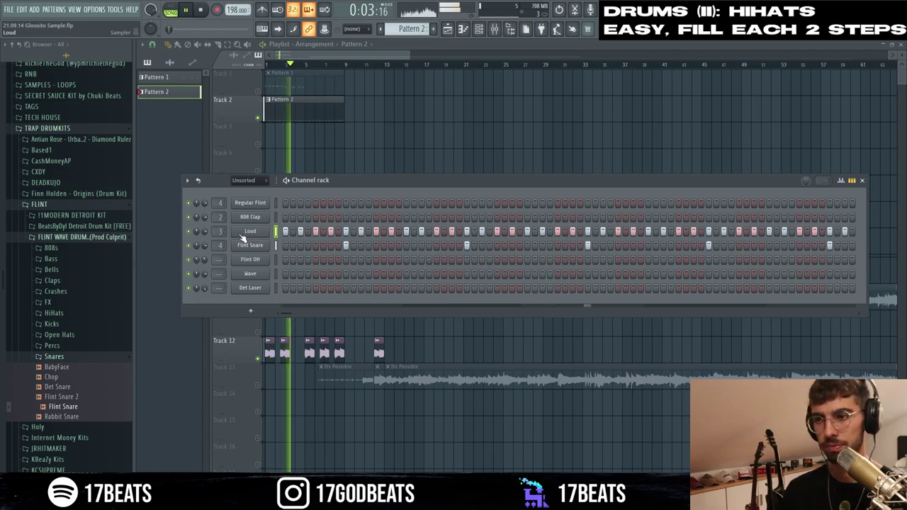
{"action": "key", "text": "space"}
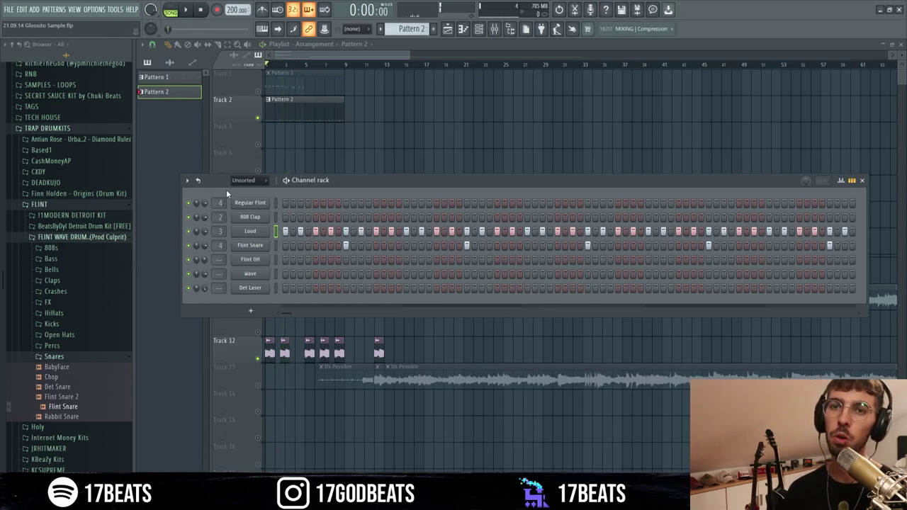
Open the Regular Flint 808 in the piano roll and draw three C7 notes in bar 1, playing them with the sample
{"action": "right_click", "coordinate": [243, 202]}
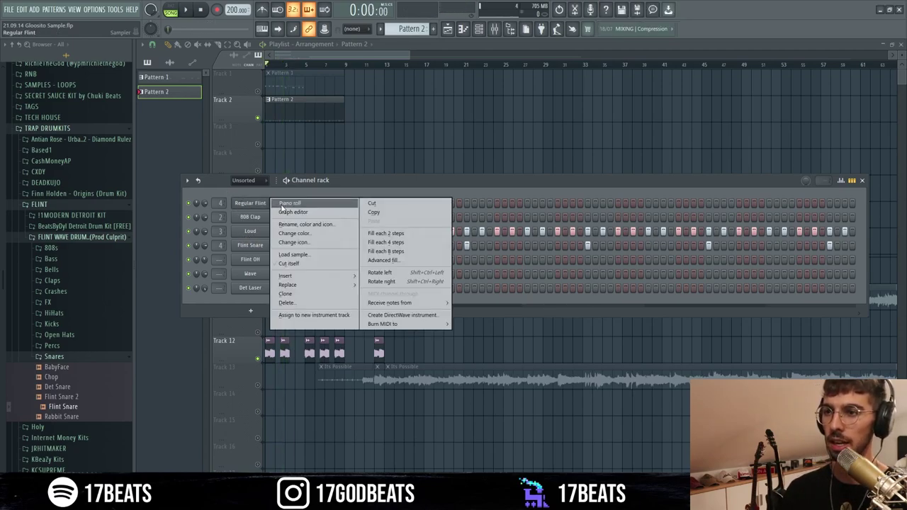
{"action": "left_click", "coordinate": [287, 203]}
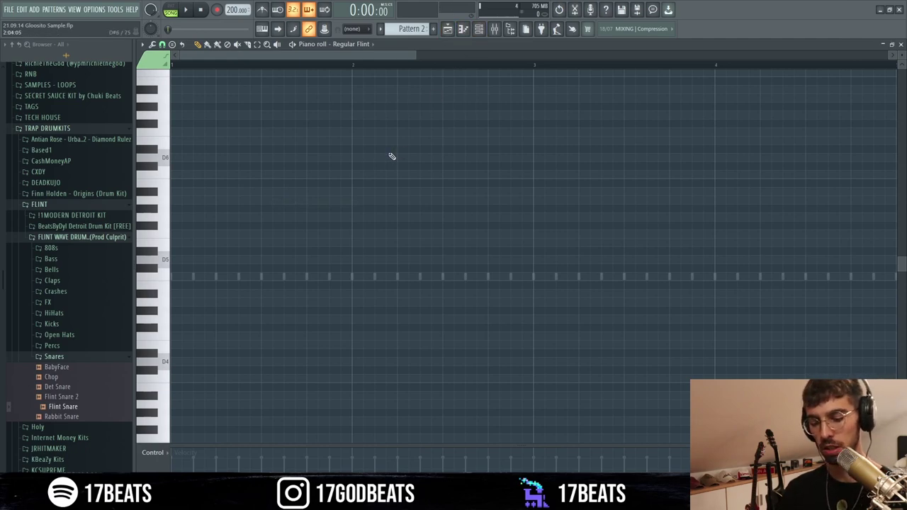
{"action": "left_click", "coordinate": [263, 31]}
{"action": "key", "text": "space"}
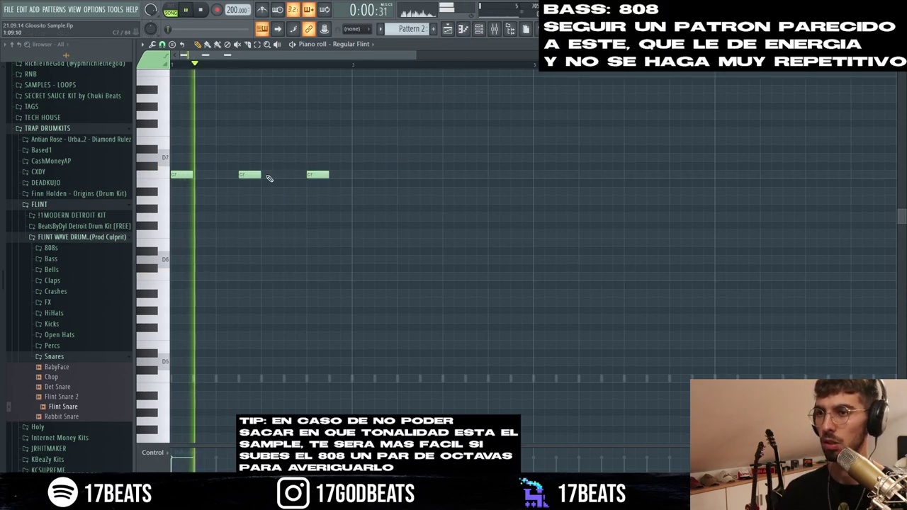
Try an extra C7 note in bar 1, and bring the 808 notes down to C5, adding a fourth at the bar's end
{"action": "key", "text": "space"}
{"action": "left_click", "coordinate": [228, 175]}
{"action": "key", "text": "space"}
{"action": "right_click", "coordinate": [227, 176]}
{"action": "key", "text": "space"}
{"action": "left_click", "coordinate": [217, 174]}
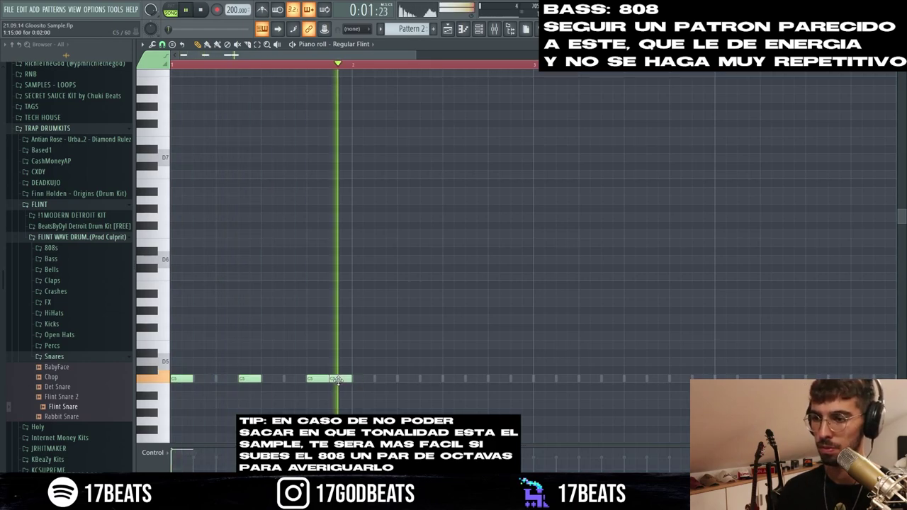
Continue the 808 line with eight more C5 notes through bars 2 to 4, listening along
{"action": "left_click", "coordinate": [399, 379]}
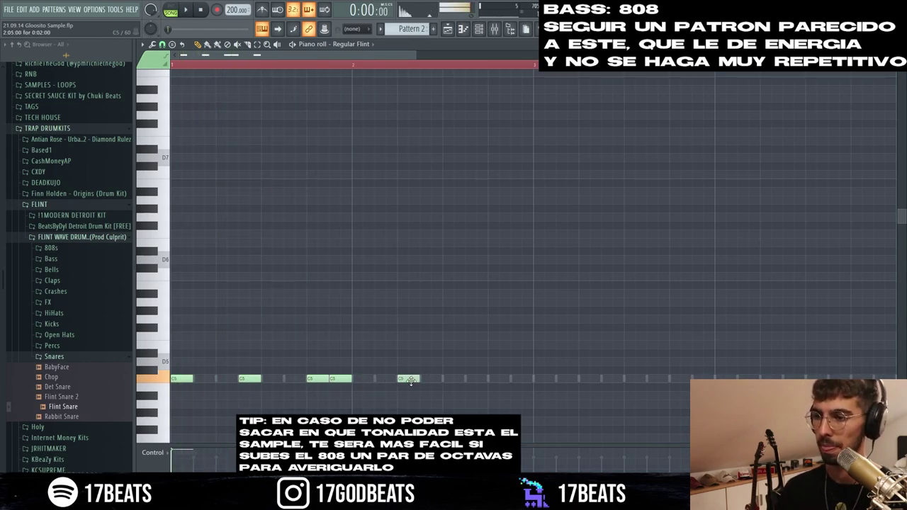
{"action": "key", "text": "space"}
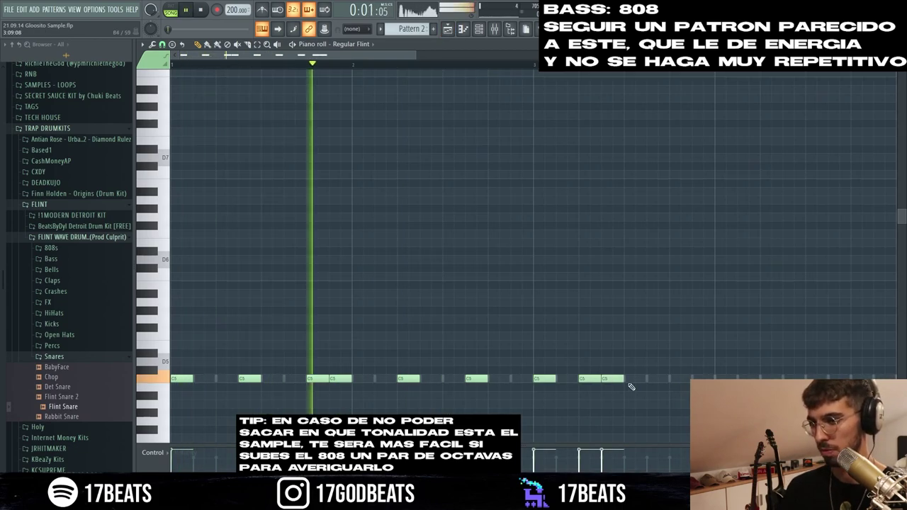
{"action": "key", "text": "space"}
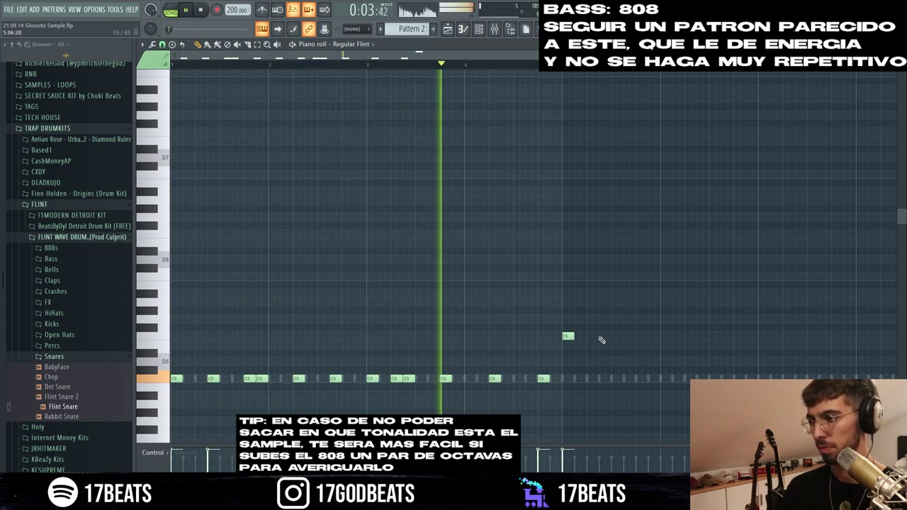
Draw a varied rhythm of single and paired F5 notes for the 808 through bars 5 to 8
{"action": "left_click", "coordinate": [604, 338]}
{"action": "left_click", "coordinate": [642, 337]}
{"action": "left_click", "coordinate": [688, 338]}
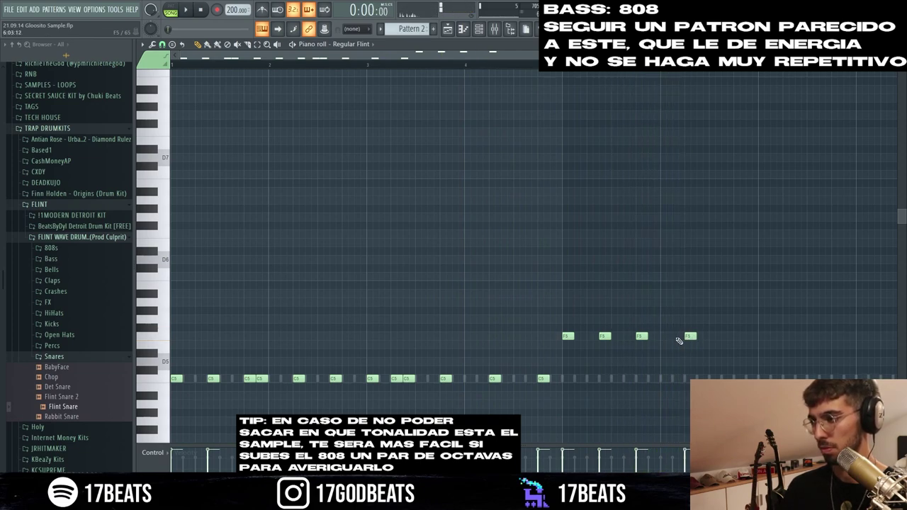
{"action": "left_click", "coordinate": [700, 337]}
{"action": "left_click", "coordinate": [758, 337]}
{"action": "left_click", "coordinate": [750, 336]}
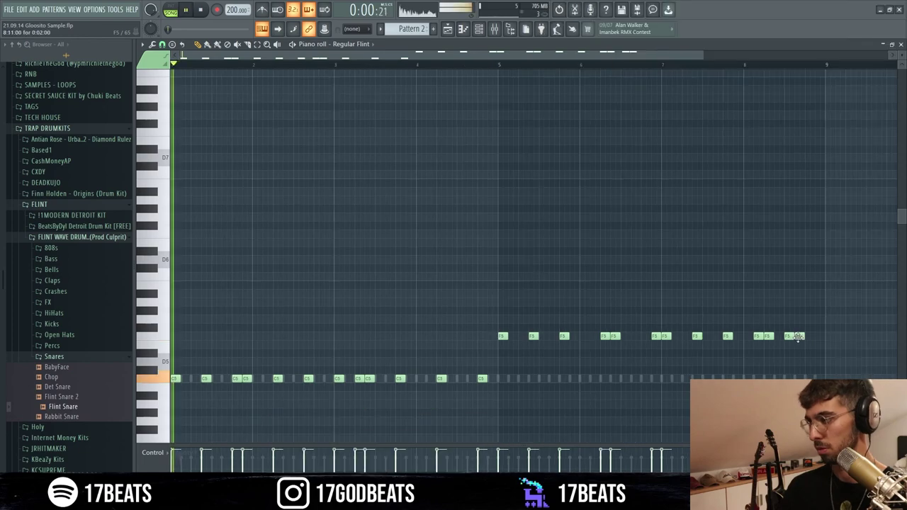
Play the arrangement with the 808 line, and mute the vocal chops on Track 12
{"action": "left_click", "coordinate": [447, 29]}
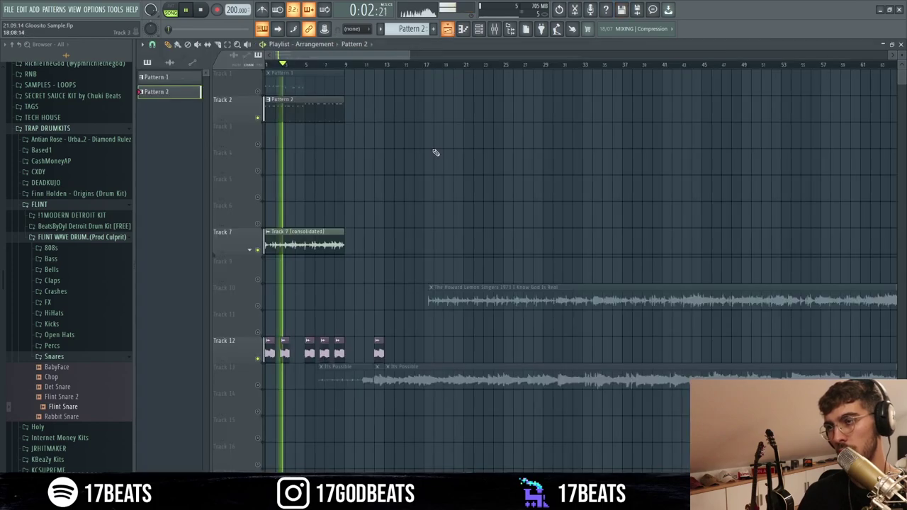
{"action": "left_click", "coordinate": [257, 359]}
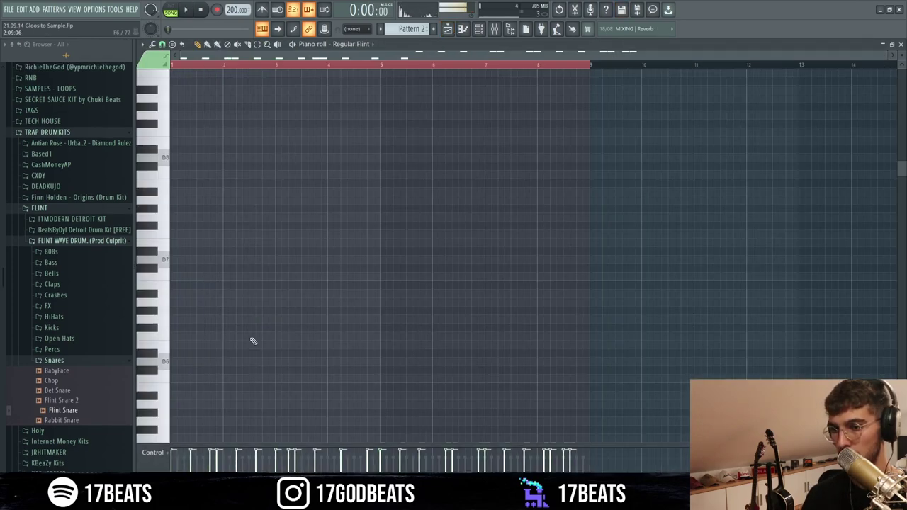
{"action": "key", "text": "space"}
Lower all 808 notes by a semitone to B4 and E5, and review the line from bar 1
{"action": "scroll", "coordinate": [255, 354], "scroll_direction": "down", "scroll_amount": 3}
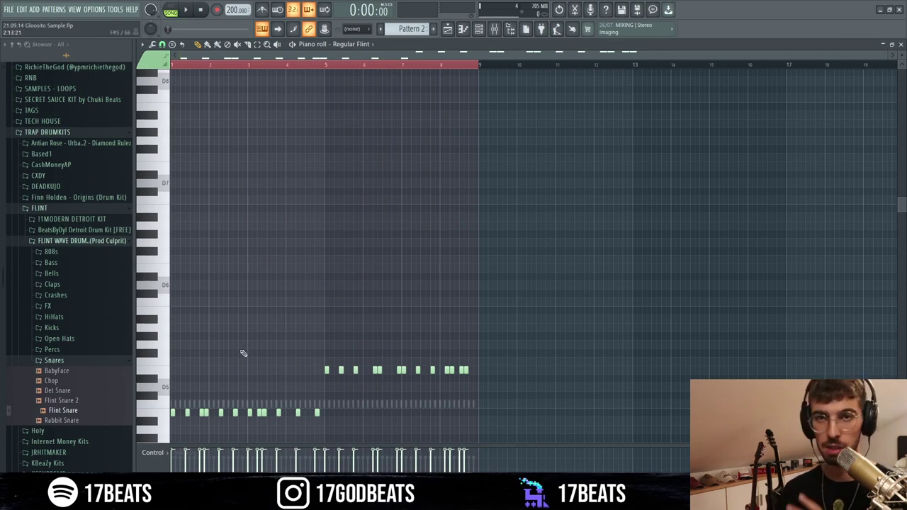
{"action": "scroll", "coordinate": [243, 354], "scroll_direction": "down", "scroll_amount": 2}
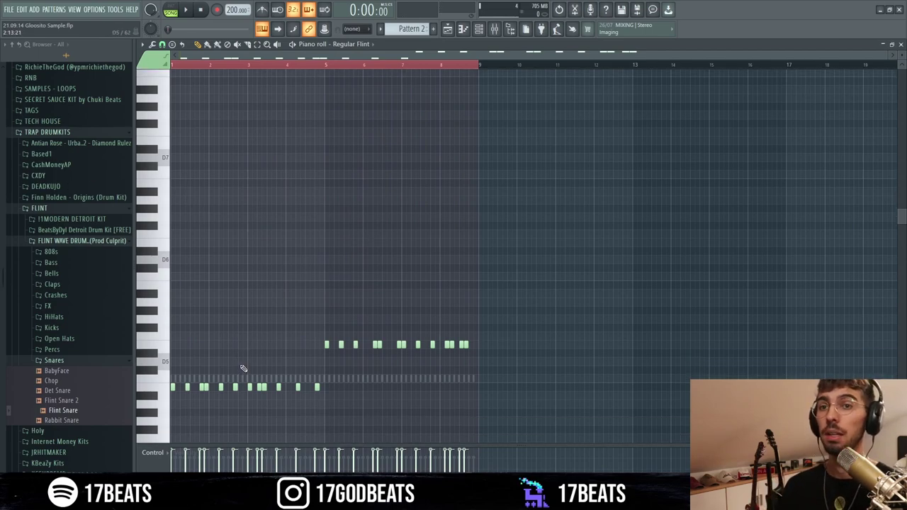
{"action": "left_click_drag", "start_coordinate": [211, 69], "coordinate": [249, 401]}
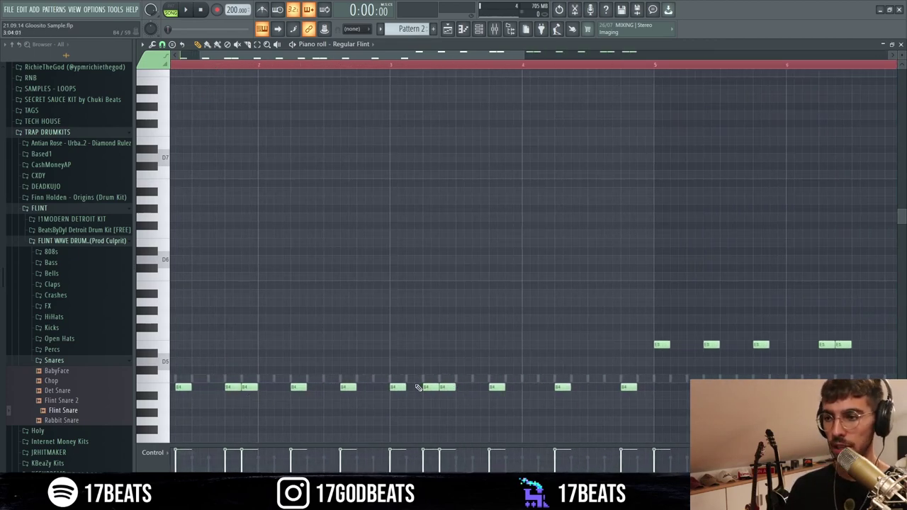
{"action": "scroll", "coordinate": [333, 255], "scroll_direction": "left", "scroll_amount": 2}
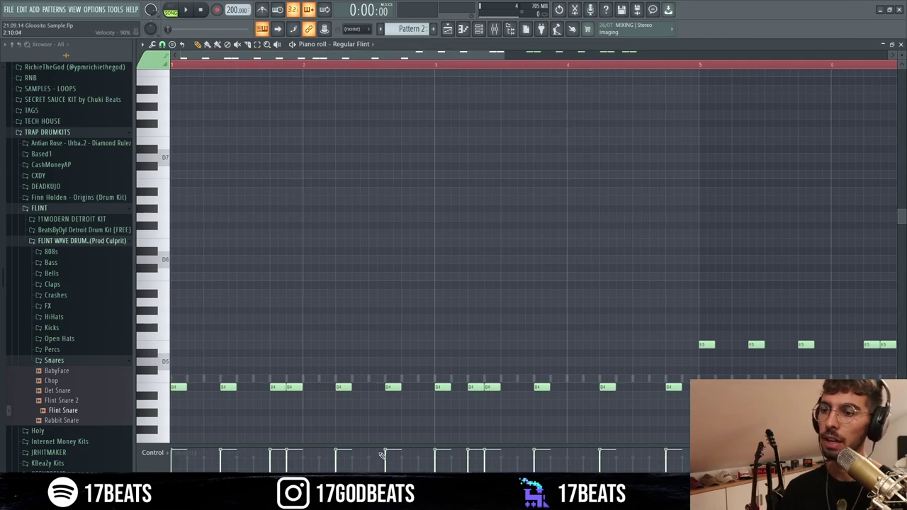
{"action": "key", "text": "space"}
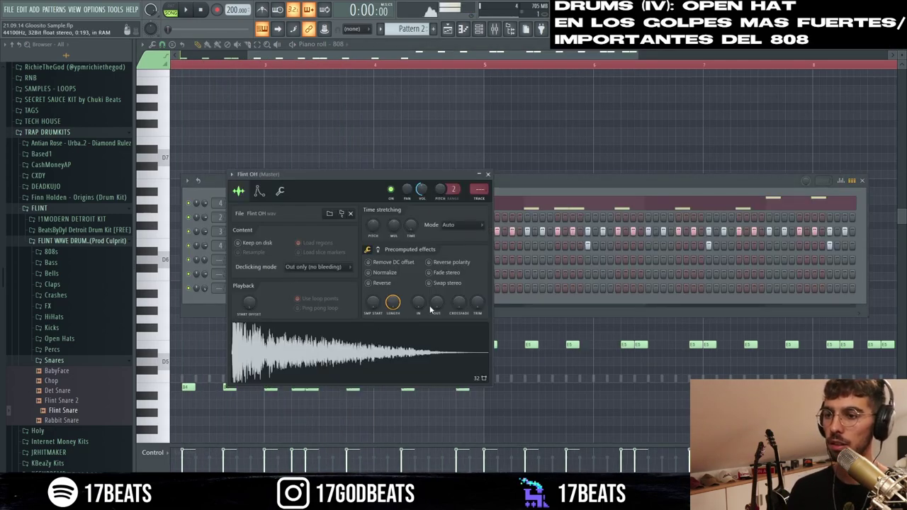
{"action": "left_click", "coordinate": [487, 175]}
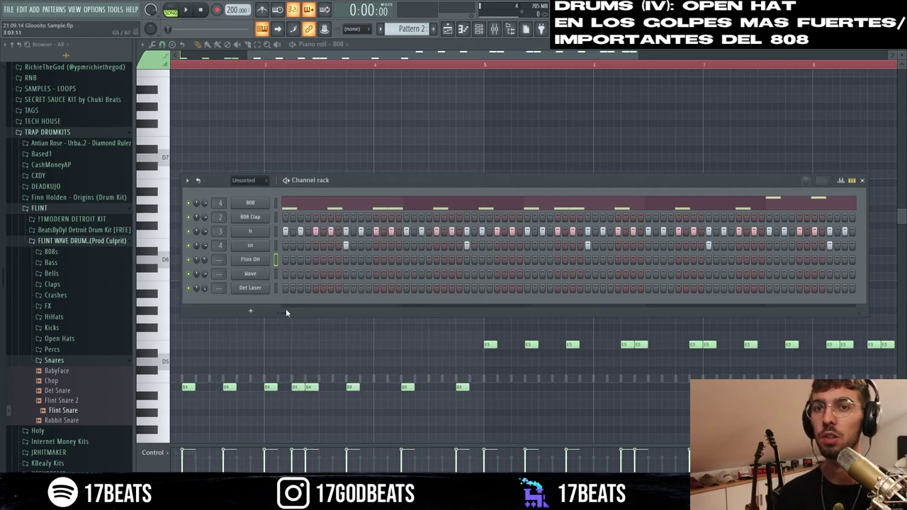
{"action": "left_click", "coordinate": [315, 275]}
{"action": "key", "text": "space"}
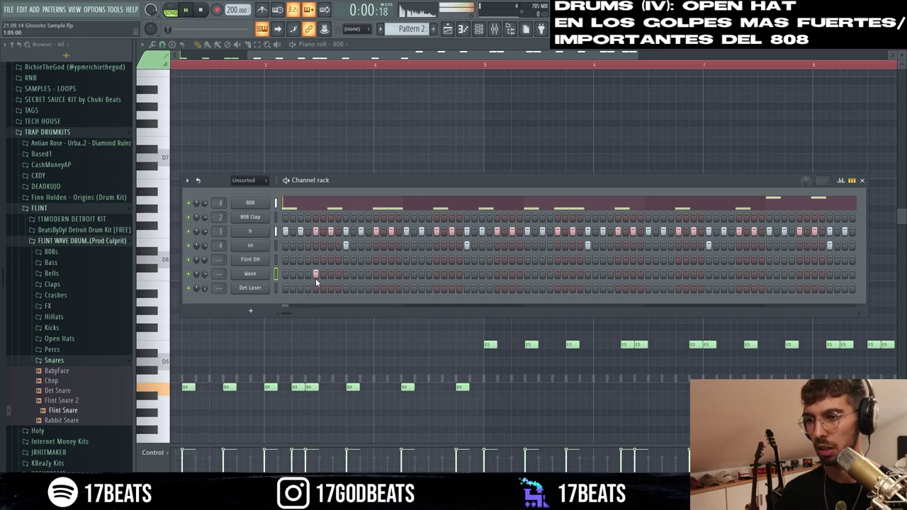
{"action": "left_click", "coordinate": [316, 274]}
{"action": "key", "text": "space"}
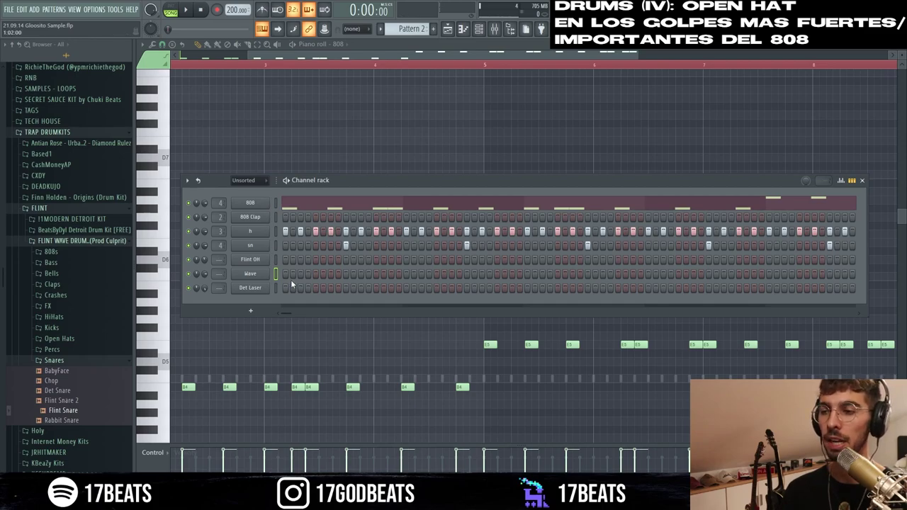
Place Flint OH open-hat hits on steps 1, 7, 13 and 21 under the main 808 notes, checking them by ear
{"action": "key", "text": "space"}
{"action": "left_click", "coordinate": [286, 260]}
{"action": "left_click", "coordinate": [331, 260]}
{"action": "left_click", "coordinate": [377, 260]}
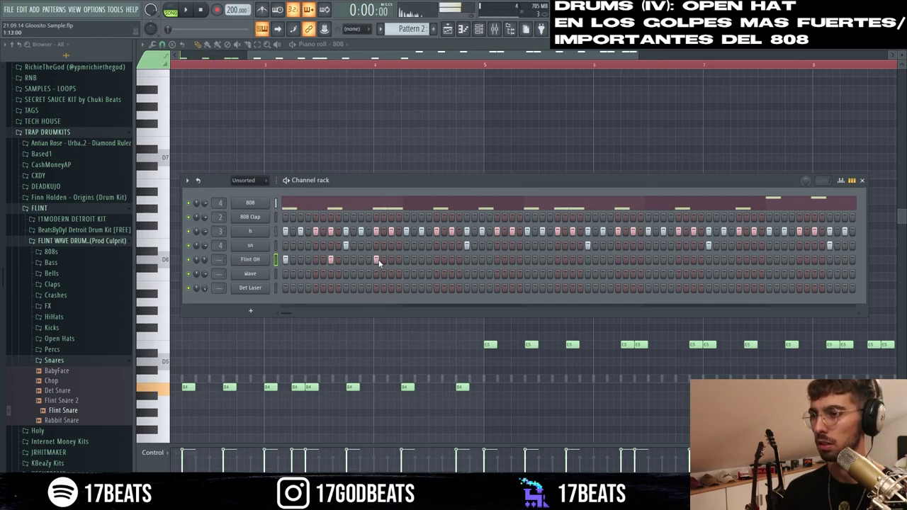
{"action": "key", "text": "space"}
{"action": "left_click", "coordinate": [436, 260]}
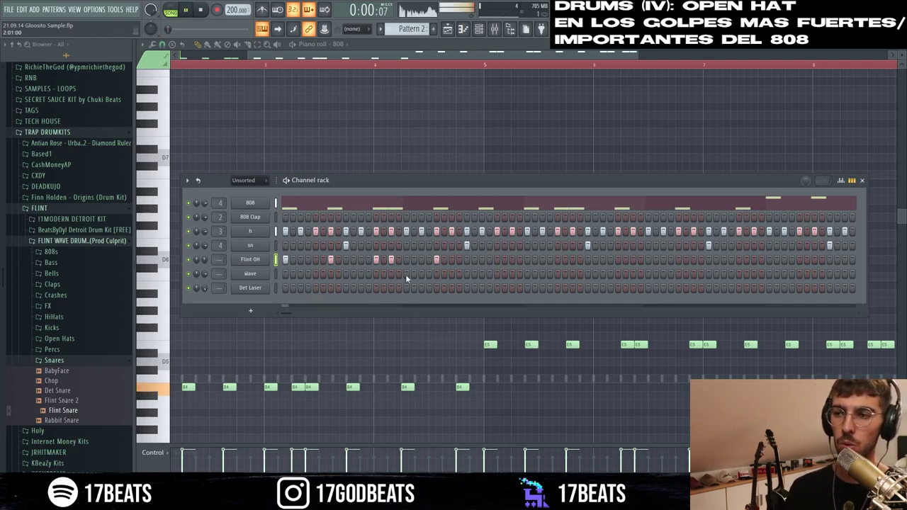
{"action": "key", "text": "space"}
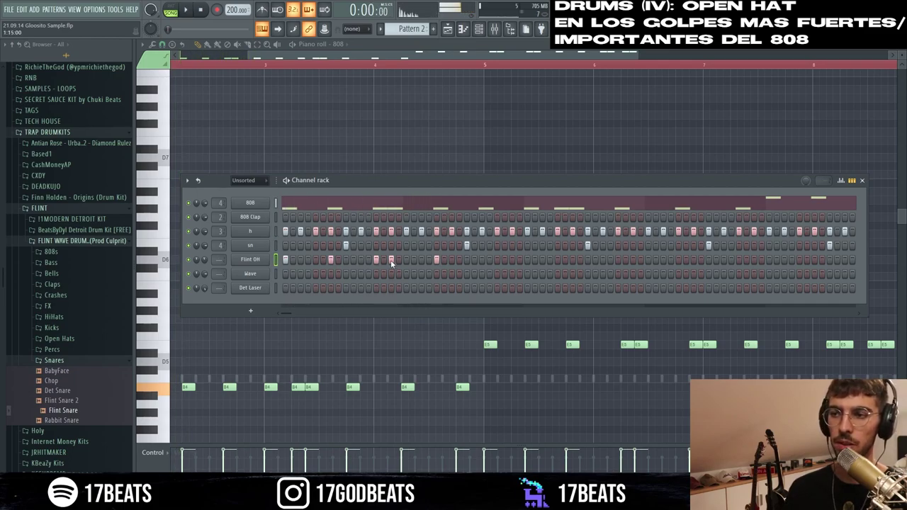
{"action": "key", "text": "space"}
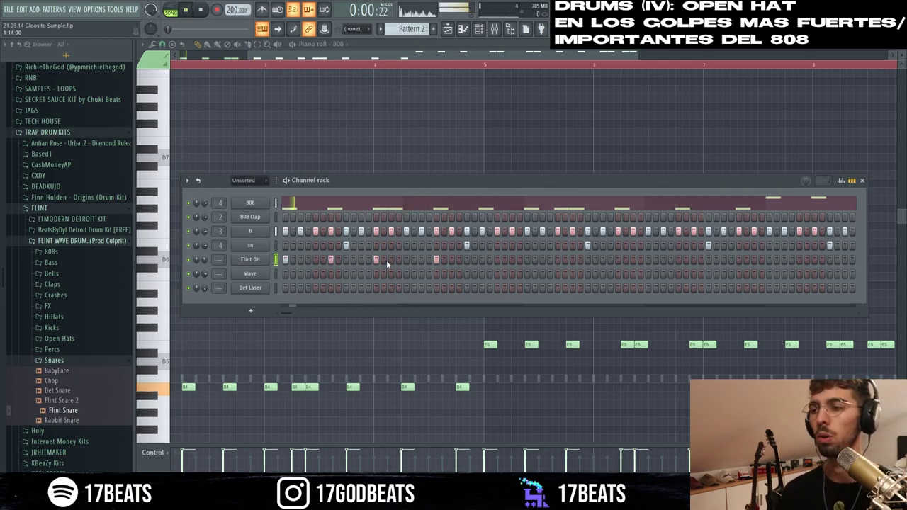
Continue the Flint OH open hats through the rest of the pattern, following the strongest 808 notes, and play it back
{"action": "left_click", "coordinate": [527, 260]}
{"action": "key", "text": "space"}
{"action": "key", "text": "space"}
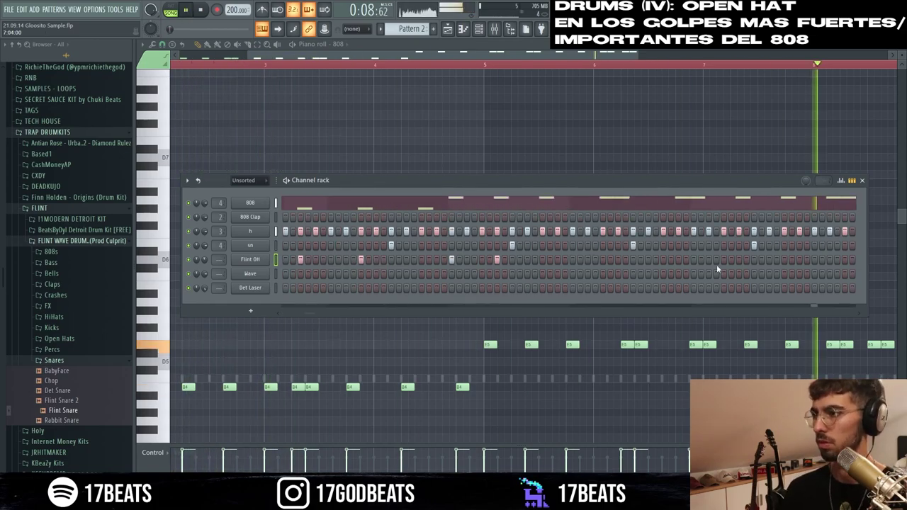
{"action": "scroll", "coordinate": [326, 314], "scroll_direction": "down", "scroll_amount": 5}
{"action": "right_click", "coordinate": [429, 259]}
{"action": "left_click", "coordinate": [444, 259]}
{"action": "left_click", "coordinate": [625, 260]}
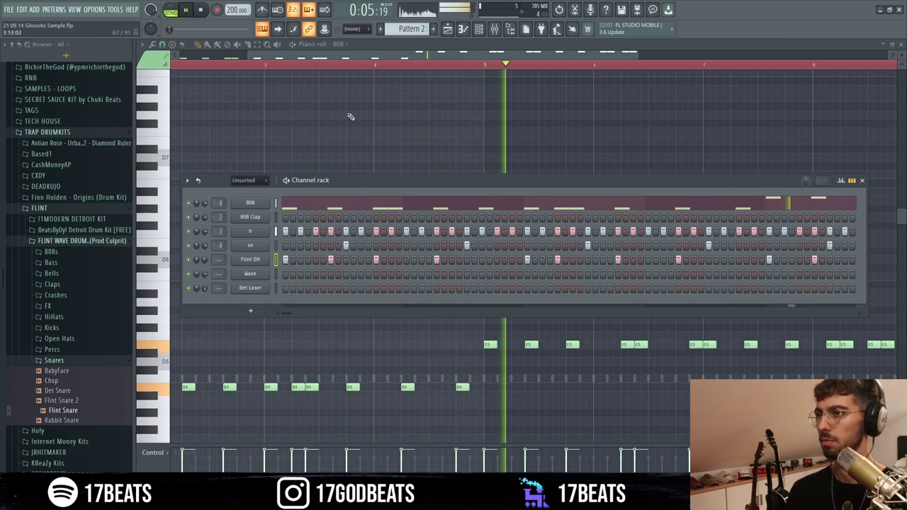
{"action": "key", "text": "space"}
Rename the Flint OH channel to oh
{"action": "right_click", "coordinate": [264, 260]}
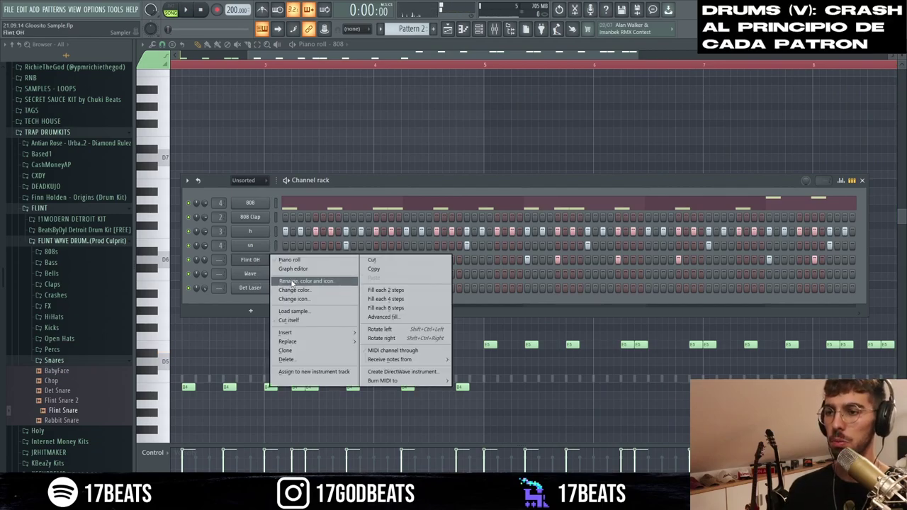
{"action": "left_click", "coordinate": [292, 282]}
{"action": "type", "text": "oh"}
{"action": "key", "text": "Return"}
Rename the Wave channel to crash and place a single hit on its first step
{"action": "right_click", "coordinate": [258, 275]}
{"action": "left_click", "coordinate": [286, 297]}
{"action": "type", "text": "crash"}
{"action": "key", "text": "Return"}
{"action": "left_click", "coordinate": [285, 274]}
{"action": "key", "text": "space"}
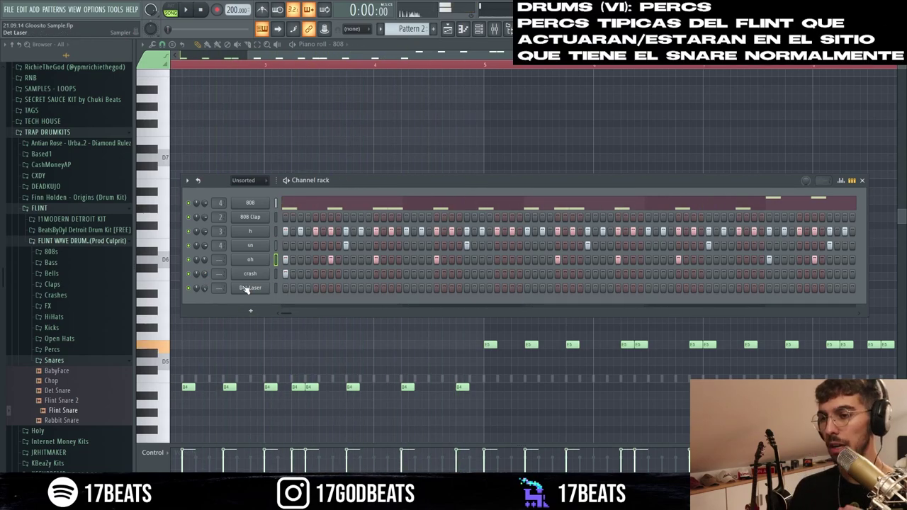
Examine the Det Laser channel's sample settings and waveform
{"action": "left_click", "coordinate": [250, 288]}
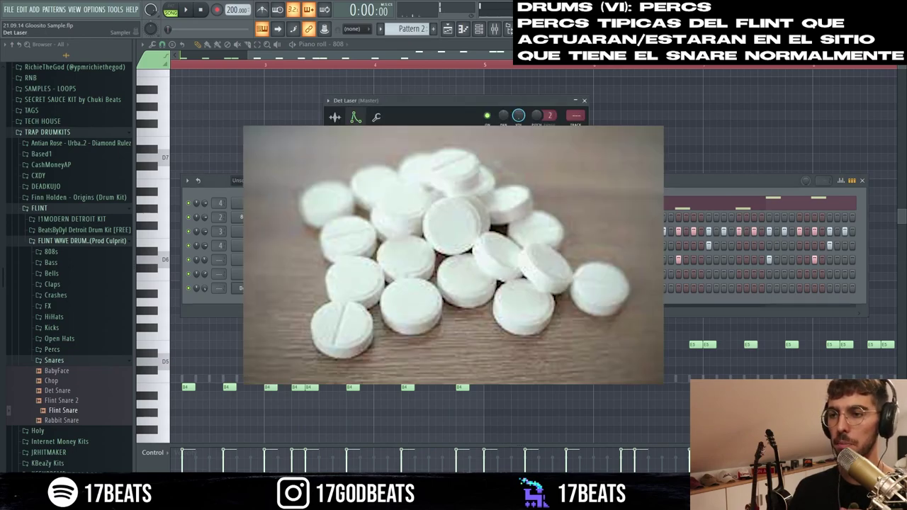
{"action": "left_click", "coordinate": [335, 117]}
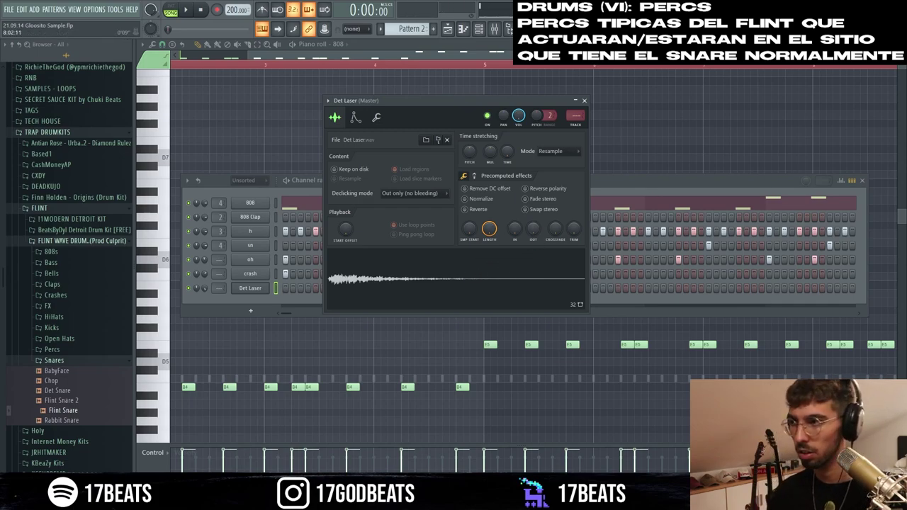
{"action": "left_click", "coordinate": [585, 101]}
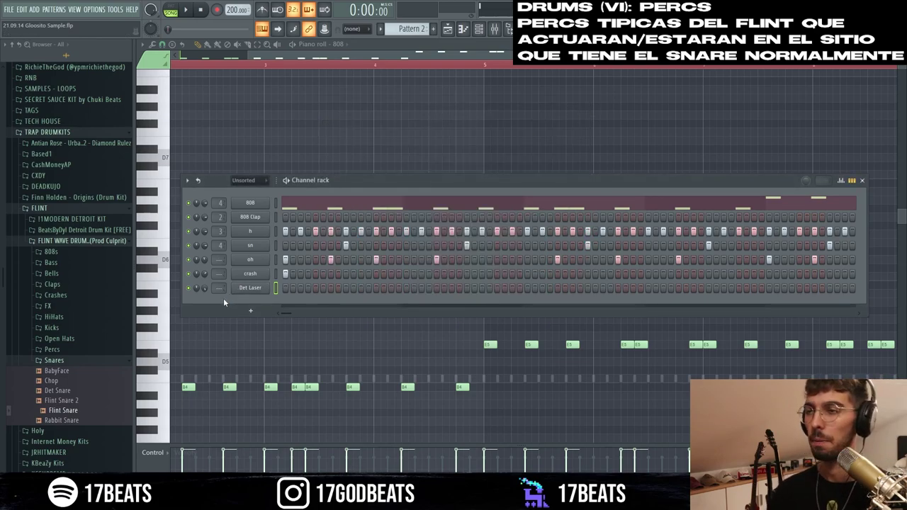
Place Det Laser hits on steps 15, 19, 47, 51, 55, 59 and 61 and more in the pattern's second half during playback
{"action": "key", "text": "space"}
{"action": "left_click", "coordinate": [391, 288]}
{"action": "left_click", "coordinate": [421, 287]}
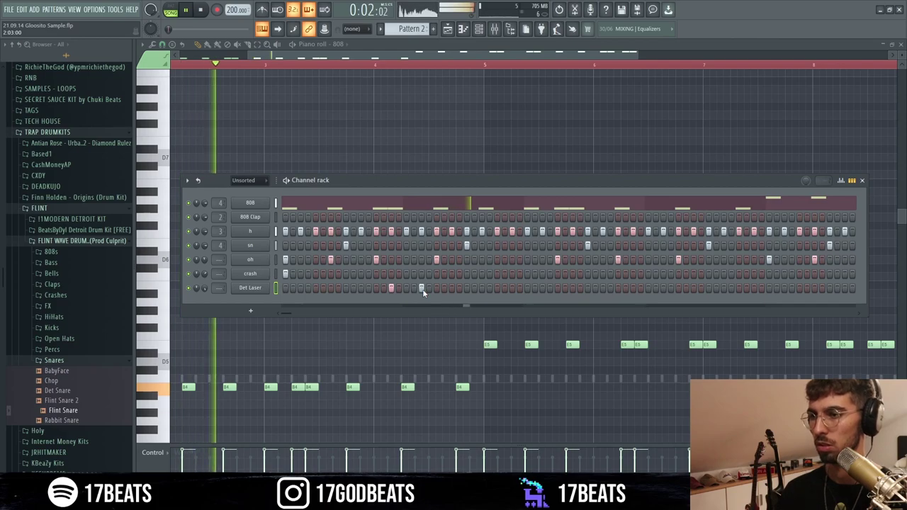
{"action": "left_click", "coordinate": [633, 288]}
{"action": "left_click", "coordinate": [663, 288]}
{"action": "left_click", "coordinate": [694, 287]}
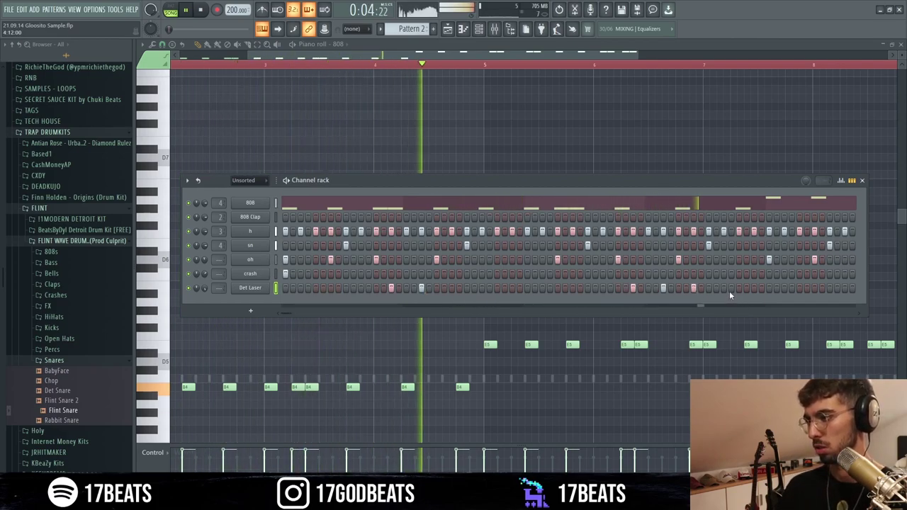
{"action": "key", "text": "space"}
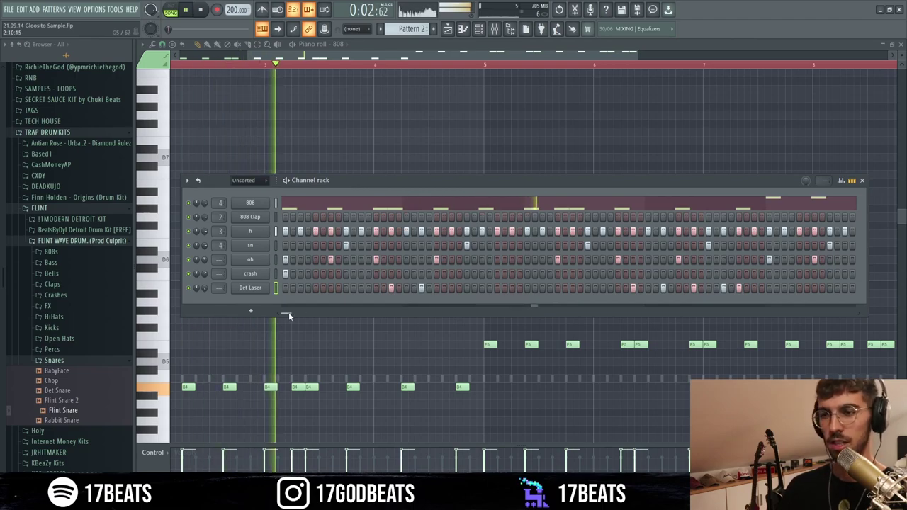
{"action": "left_click_drag", "start_coordinate": [289, 313], "coordinate": [289, 312]}
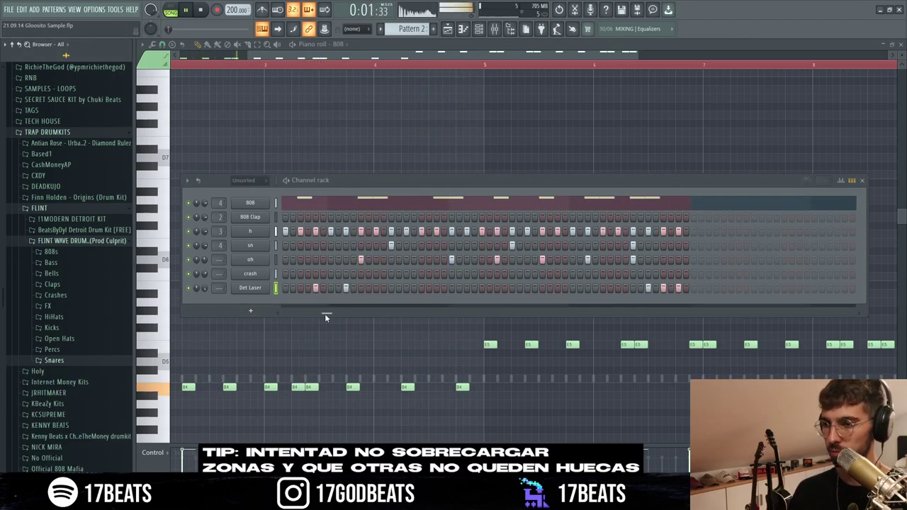
In the Det Laser piano roll, tune all hits to C#5 and add a longer note late in bar 7
{"action": "left_click_drag", "start_coordinate": [325, 313], "coordinate": [229, 302]}
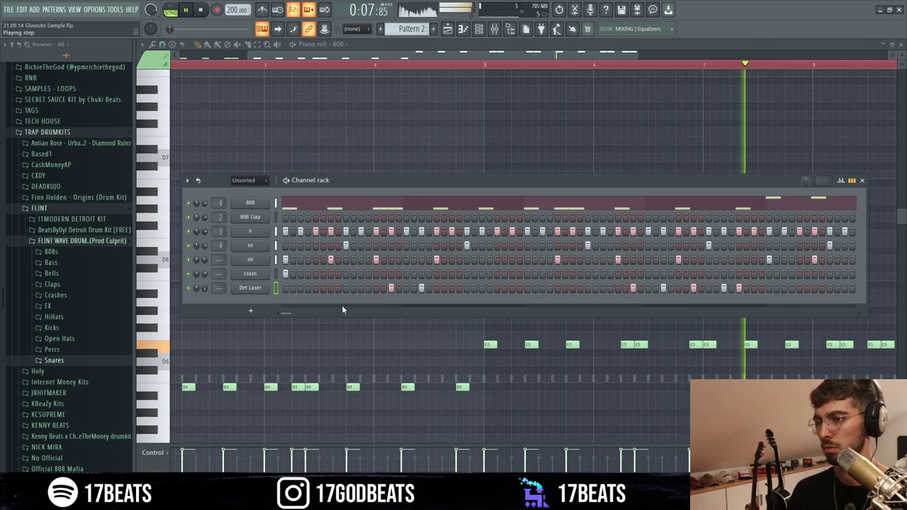
{"action": "right_click", "coordinate": [249, 288]}
{"action": "left_click", "coordinate": [289, 290]}
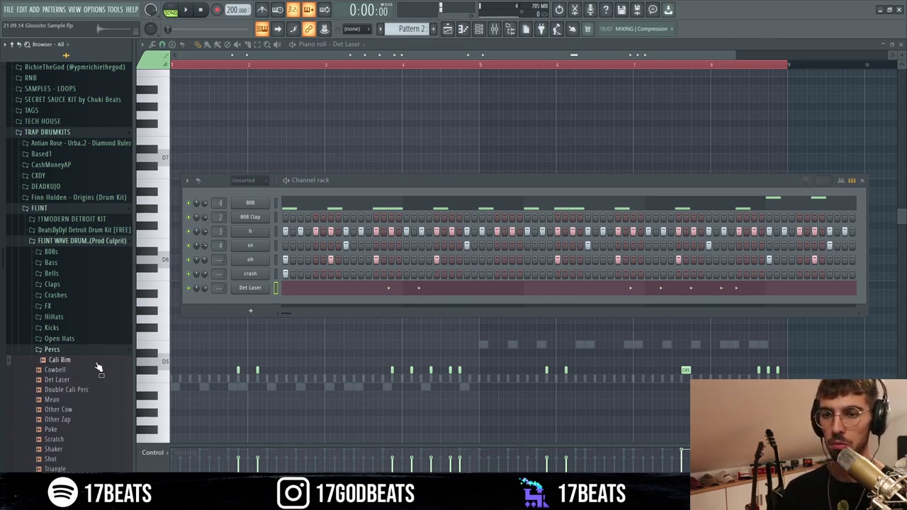
Add the Cali Rim percussion sample as a new channel and place hits on steps 3 and 67
{"action": "left_click_drag", "start_coordinate": [248, 314], "coordinate": [263, 301]}
{"action": "key", "text": "space"}
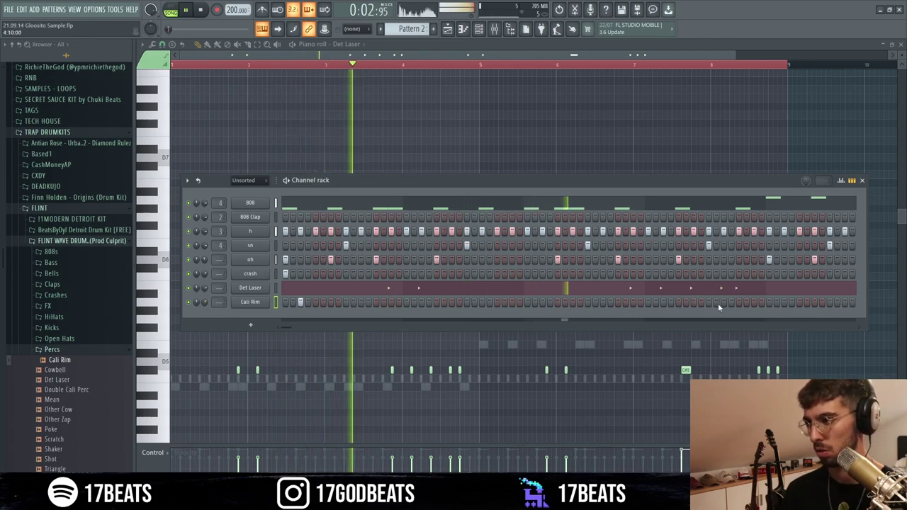
{"action": "left_click", "coordinate": [783, 302]}
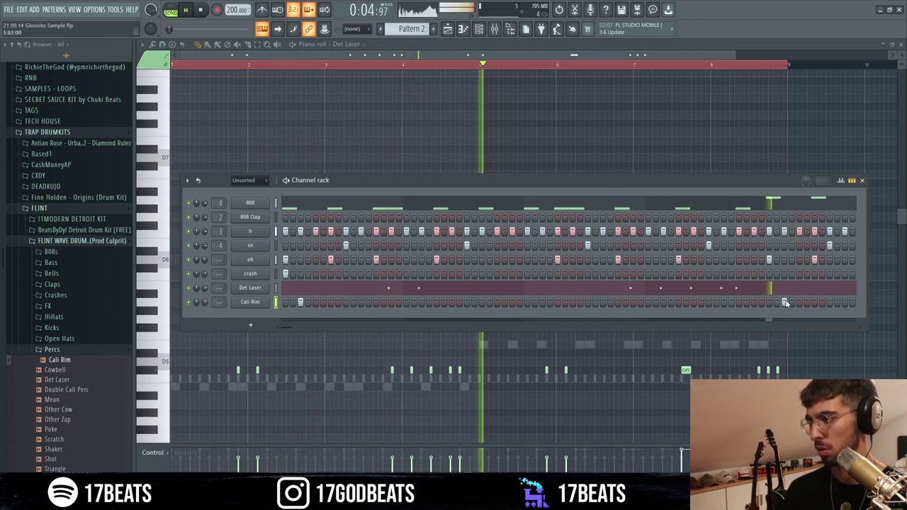
Add the Other Zap percussion sample as a new channel, fill the pattern's last steps with consecutive hits, and set its volume to 52%
{"action": "left_click_drag", "start_coordinate": [101, 416], "coordinate": [315, 313]}
{"action": "key", "text": "space"}
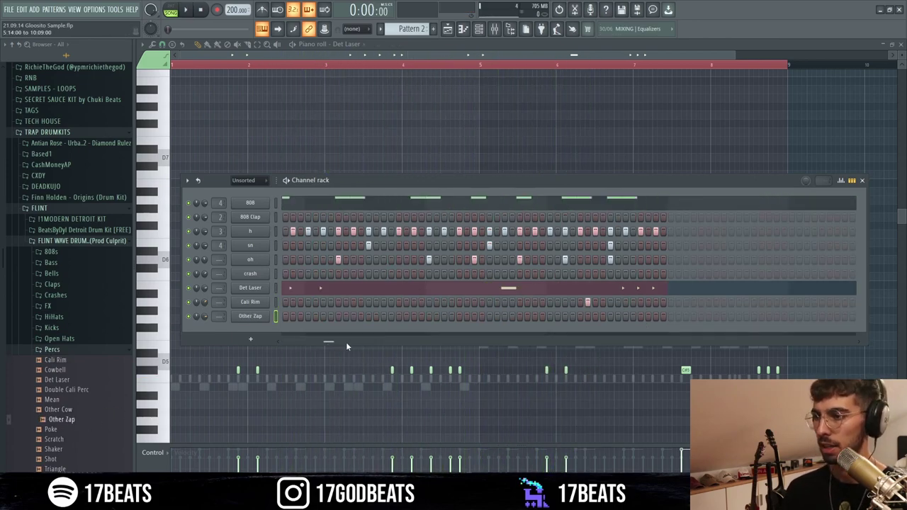
{"action": "left_click", "coordinate": [252, 316]}
{"action": "key", "text": "space"}
{"action": "left_click_drag", "start_coordinate": [647, 316], "coordinate": [663, 316]}
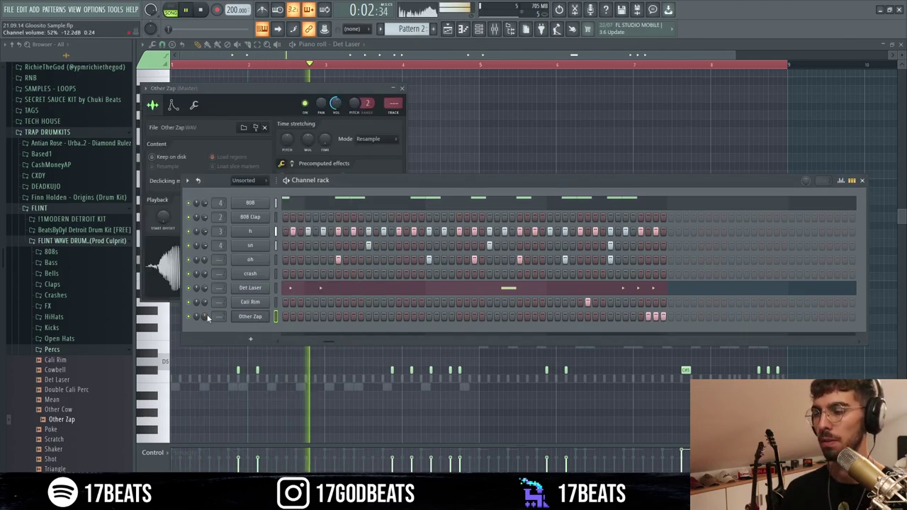
{"action": "left_click_drag", "start_coordinate": [328, 343], "coordinate": [289, 343]}
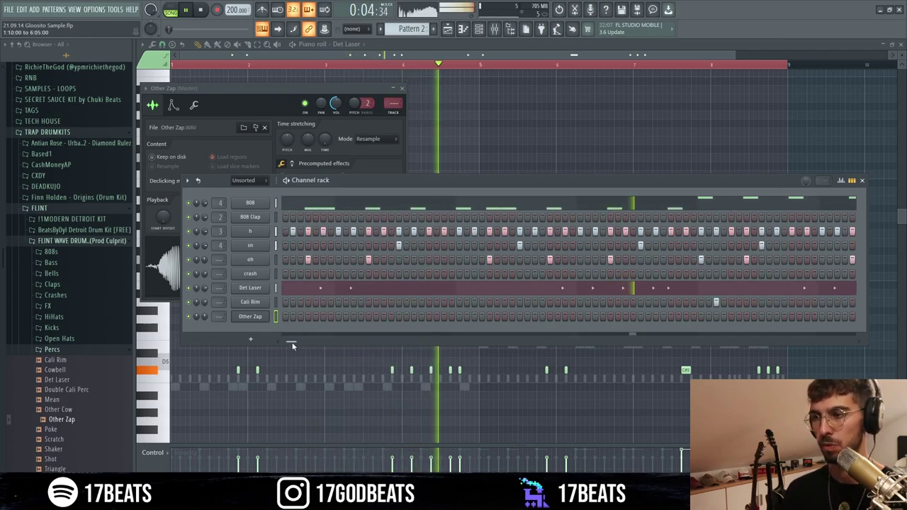
Load the Triangle percussion sample as a new channel, and replace Det Laser's long note with a short C#5 note in bar 7
{"action": "left_click_drag", "start_coordinate": [59, 469], "coordinate": [328, 358]}
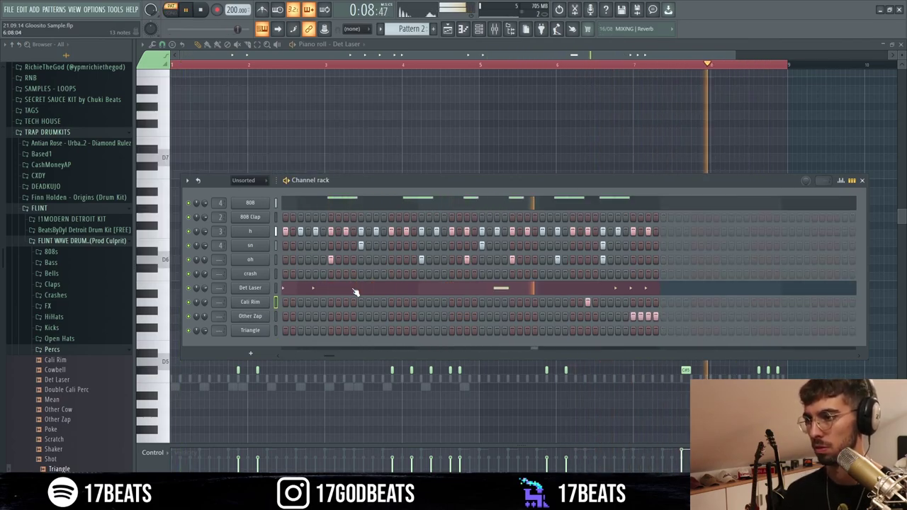
{"action": "left_click", "coordinate": [355, 290]}
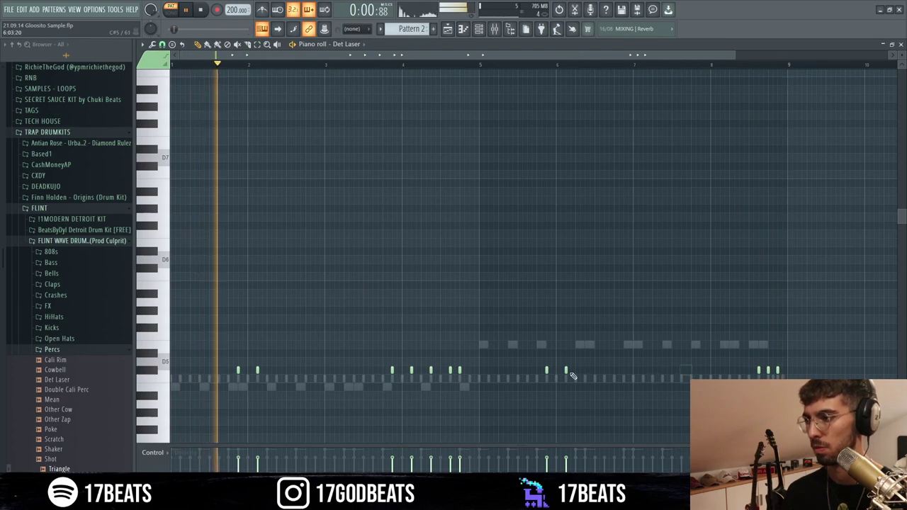
{"action": "left_click", "coordinate": [658, 374]}
{"action": "key", "text": "space"}
{"action": "key", "text": "F6"}
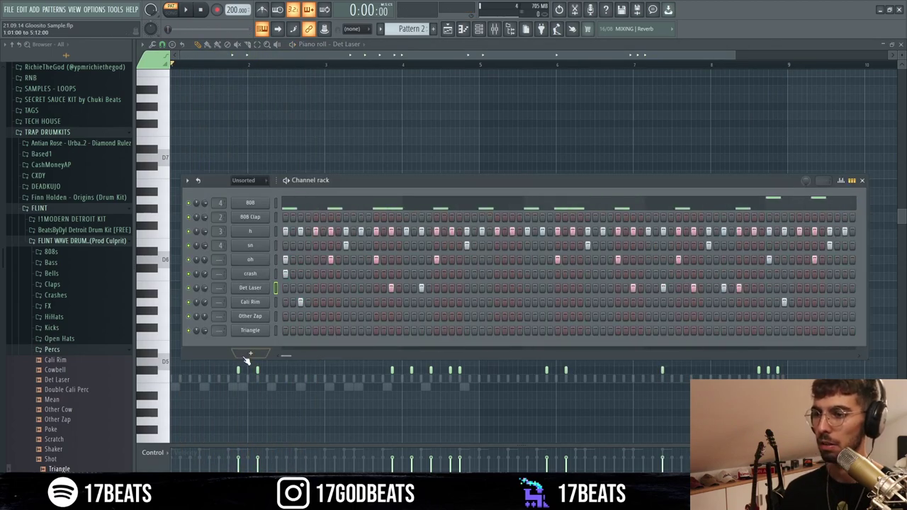
Place Triangle hits on steps 1 and 65, listening along
{"action": "left_click", "coordinate": [286, 330]}
{"action": "key", "text": "space"}
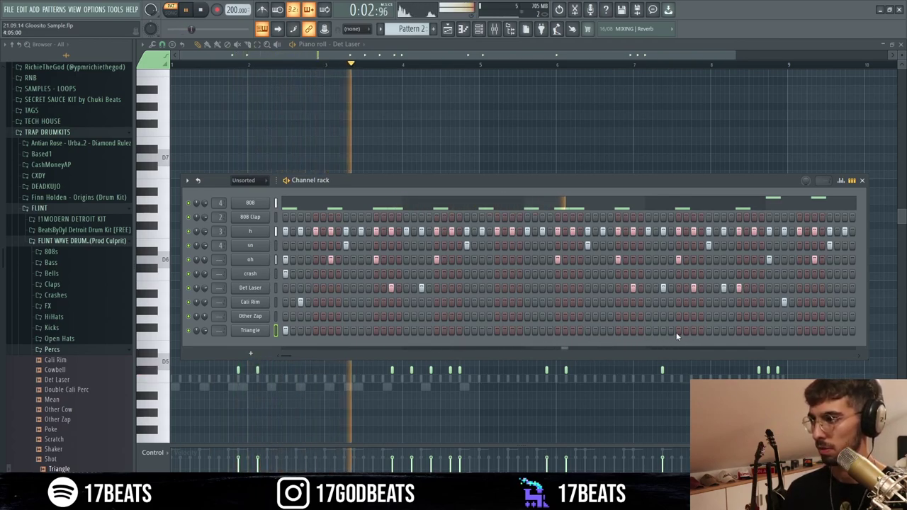
{"action": "left_click", "coordinate": [769, 331]}
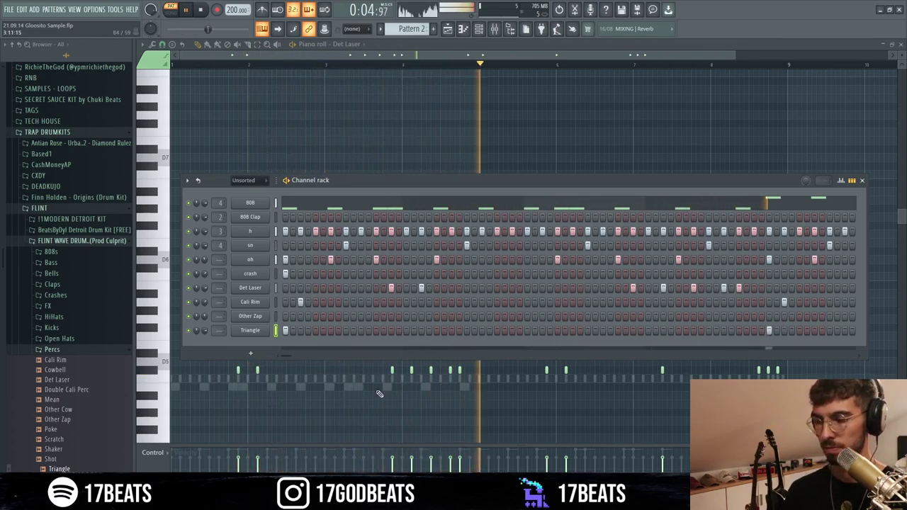
{"action": "key", "text": "space"}
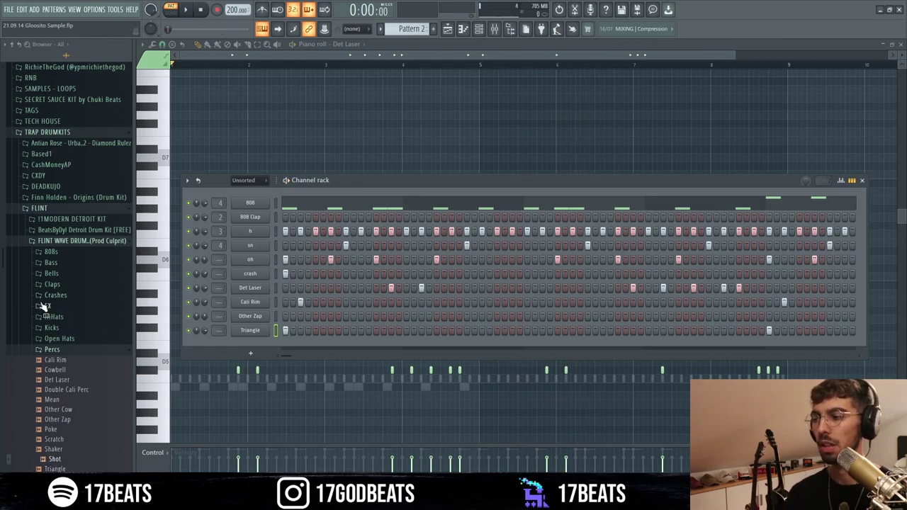
Add the Generic hi-hat sample from the Flint kit as a new channel and rename it hh 2
{"action": "left_click", "coordinate": [53, 317]}
{"action": "left_click_drag", "start_coordinate": [58, 366], "coordinate": [265, 251]}
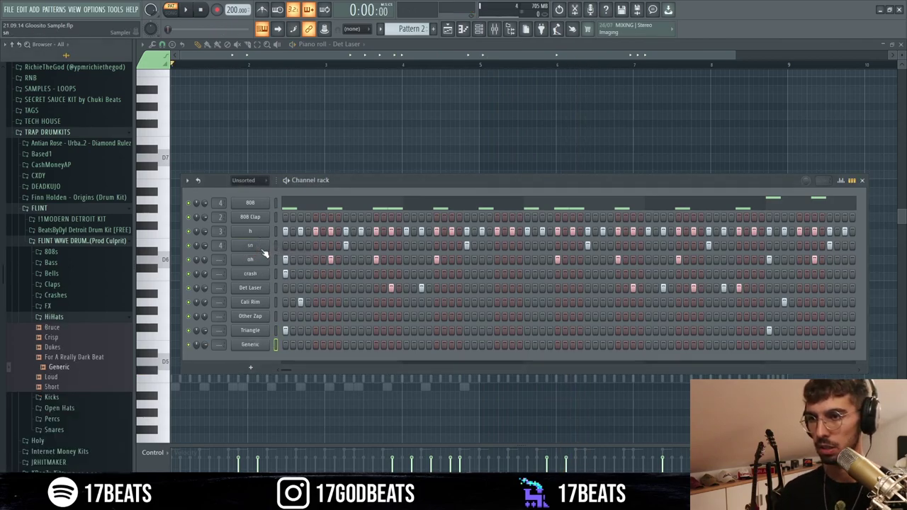
{"action": "left_click", "coordinate": [249, 345]}
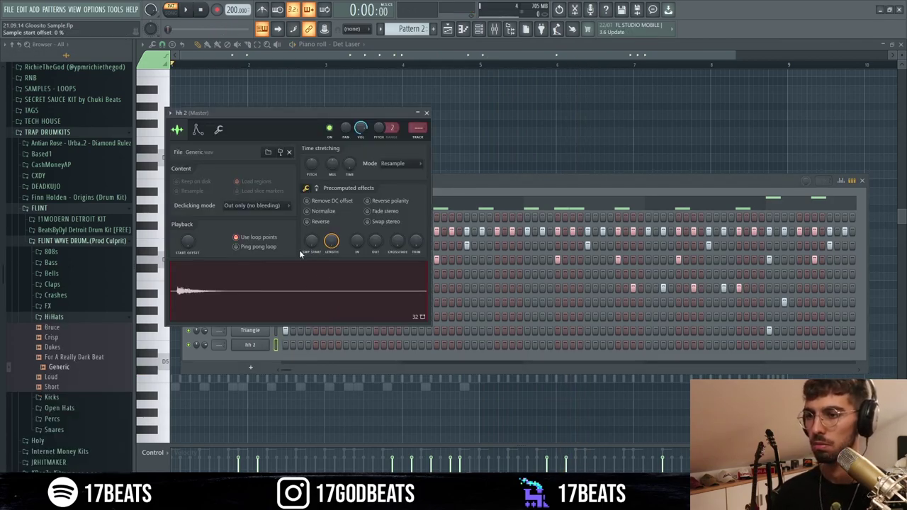
Place a run of four consecutive hh 2 hits on steps 17 to 20 and play the pattern back
{"action": "key", "text": "space"}
{"action": "left_click_drag", "start_coordinate": [406, 344], "coordinate": [426, 345]}
{"action": "key", "text": "space"}
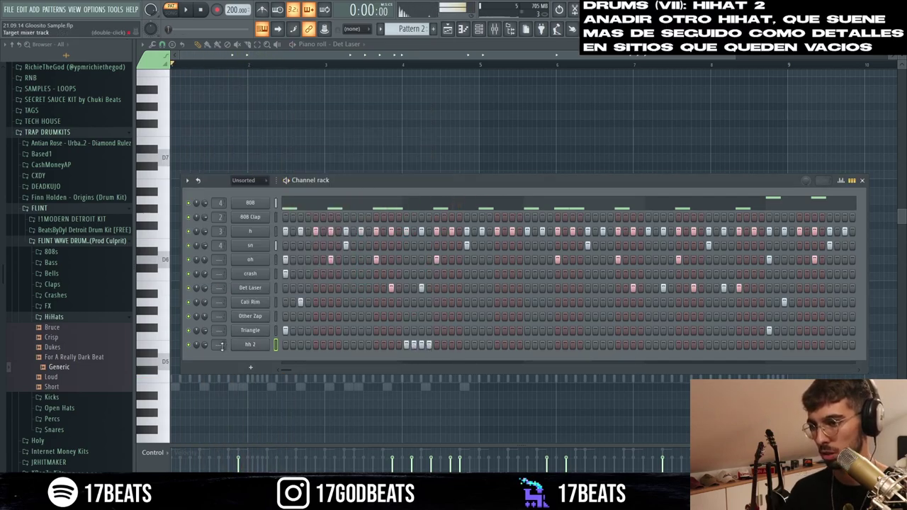
{"action": "key", "text": "space"}
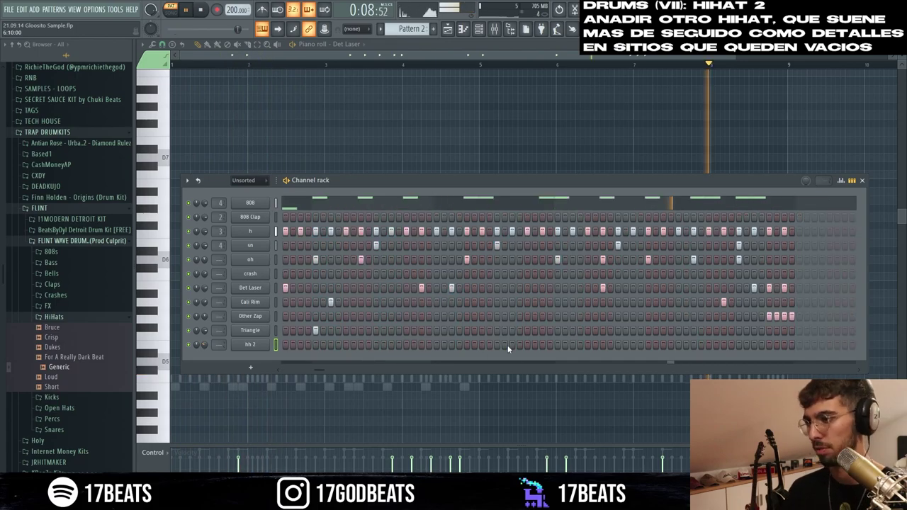
Add more hh 2 hits: two groups of three in bar 4, four in bar 6, two groups of three across bars 7 and 8; play back
{"action": "left_click_drag", "start_coordinate": [496, 345], "coordinate": [519, 346]}
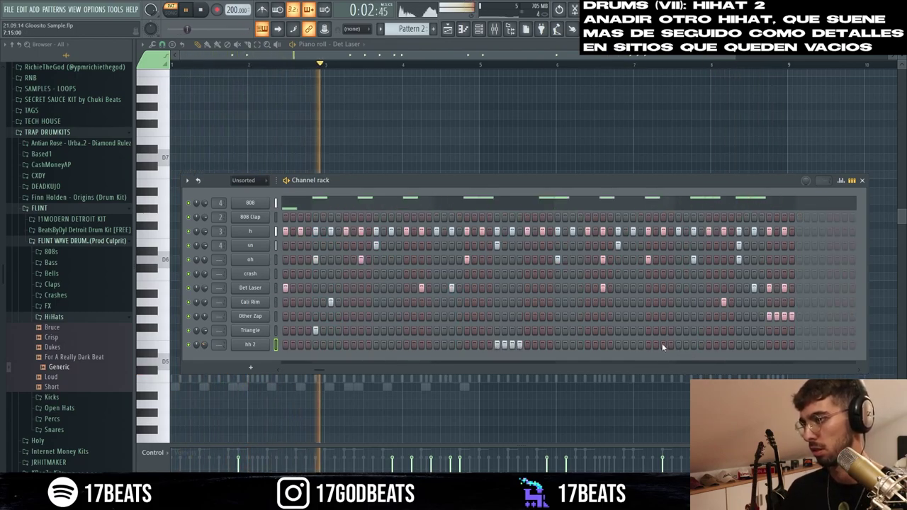
{"action": "left_click_drag", "start_coordinate": [647, 345], "coordinate": [691, 347]}
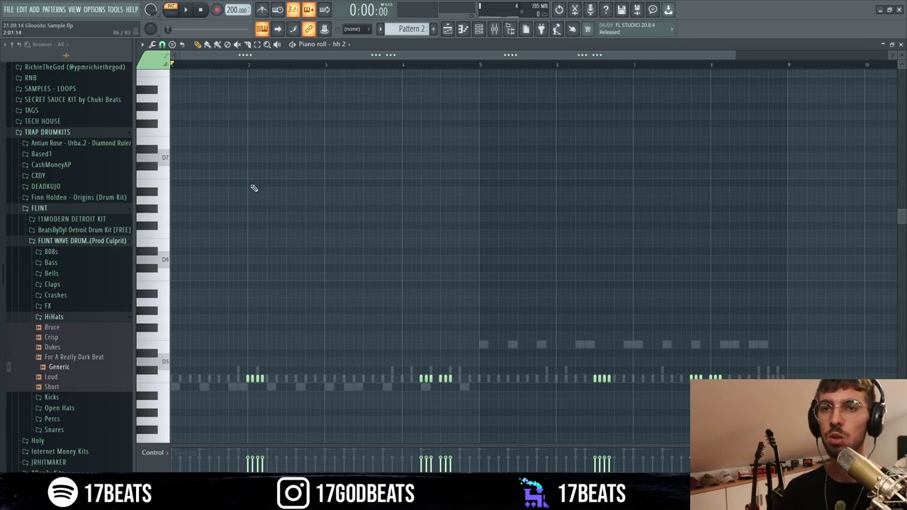
{"action": "key", "text": "space"}
{"action": "left_click", "coordinate": [448, 29]}
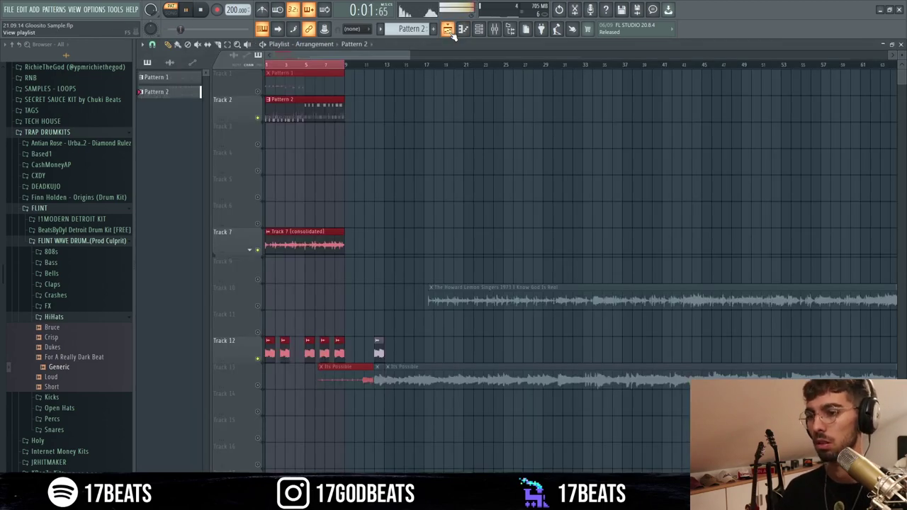
{"action": "left_click", "coordinate": [465, 30]}
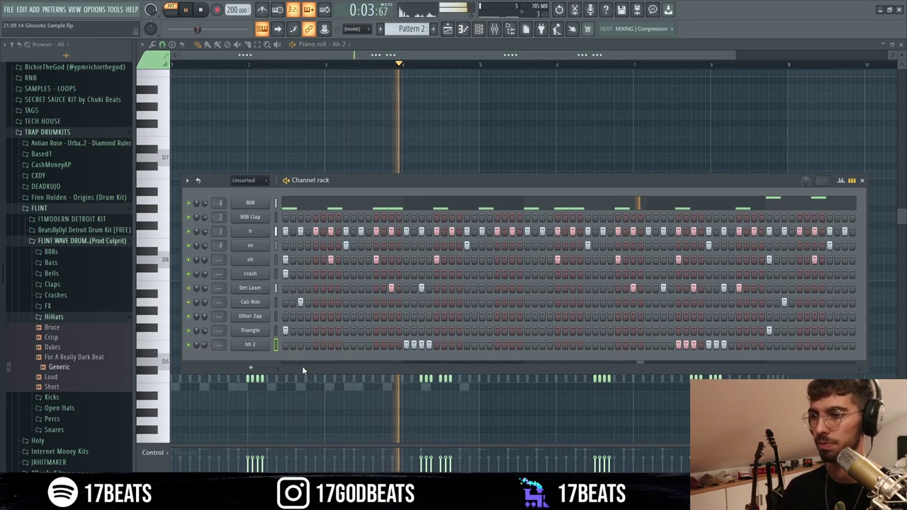
{"action": "left_click_drag", "start_coordinate": [297, 372], "coordinate": [324, 379]}
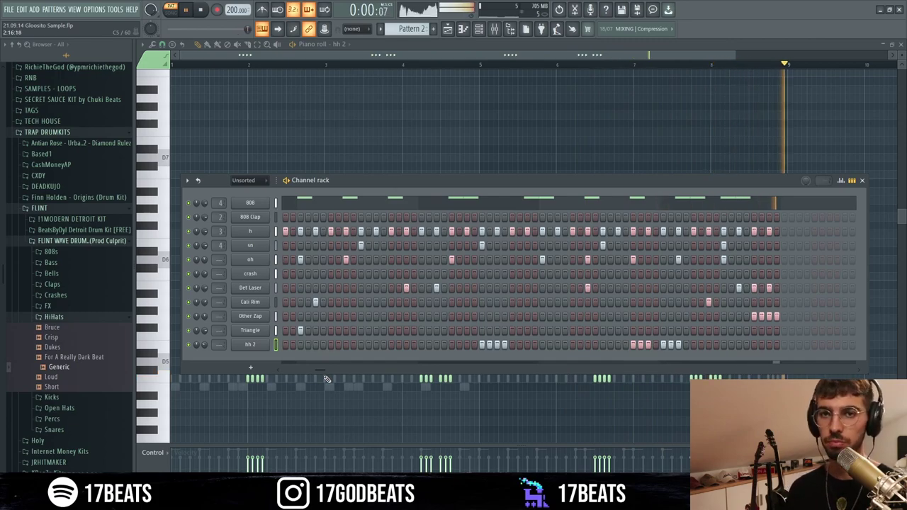
{"action": "key", "text": "space"}
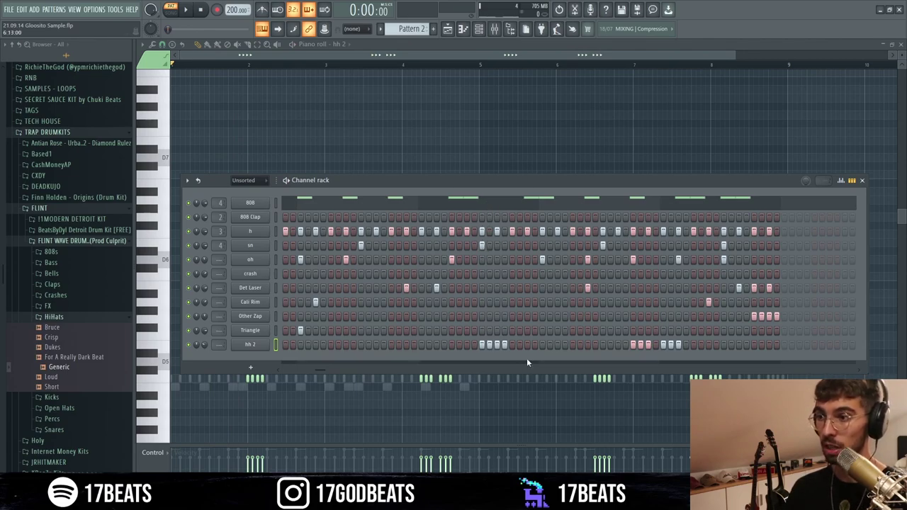
Play the drums together with the sample and vocal chops in song mode and check the playlist
{"action": "key", "text": "space"}
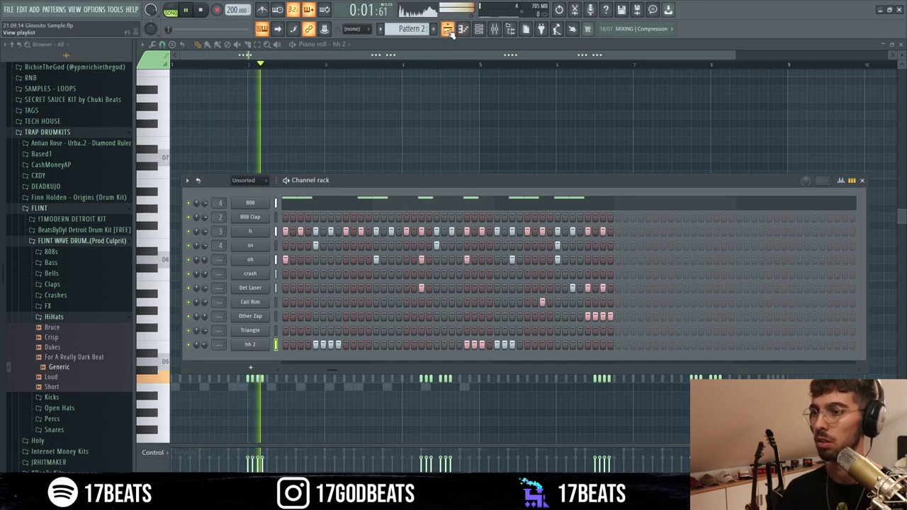
{"action": "left_click", "coordinate": [447, 29]}
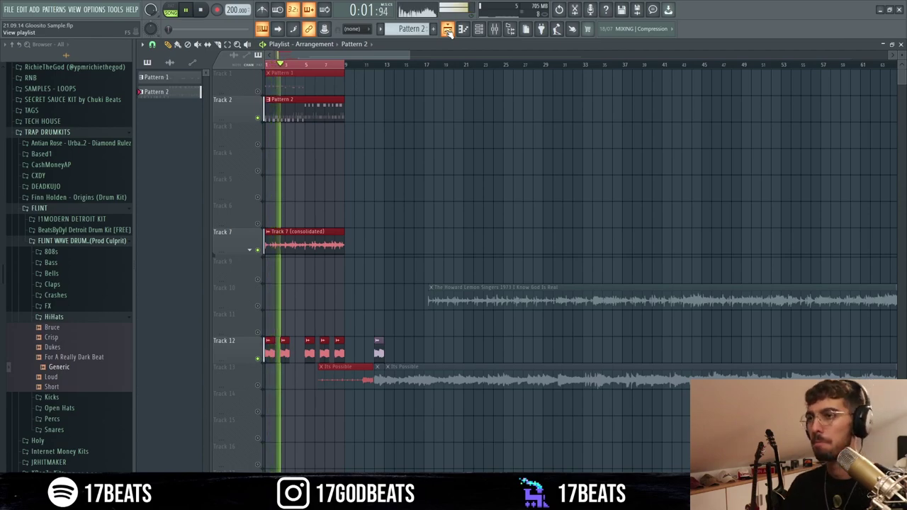
{"action": "key", "text": "space"}
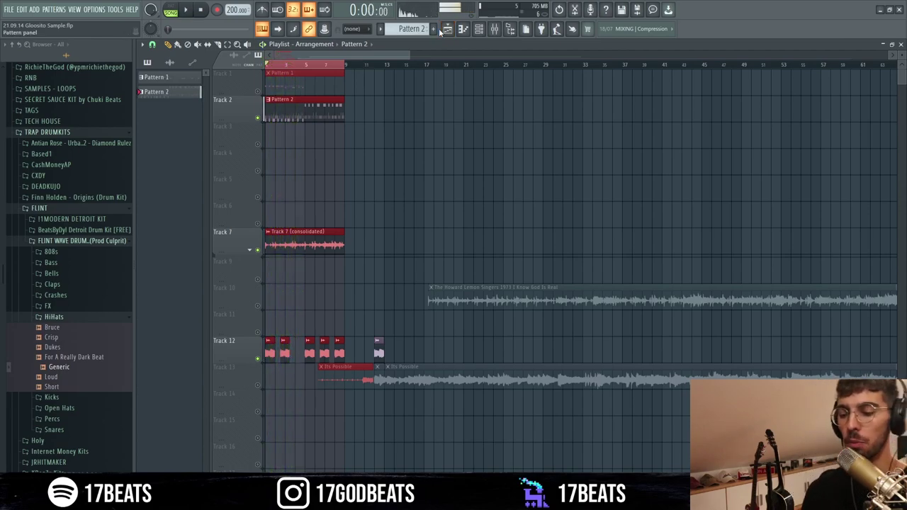
Return from the empty Pattern 3 to Pattern 2 and split it by channel into separate drum patterns
{"action": "left_click", "coordinate": [381, 29]}
{"action": "left_click", "coordinate": [449, 30]}
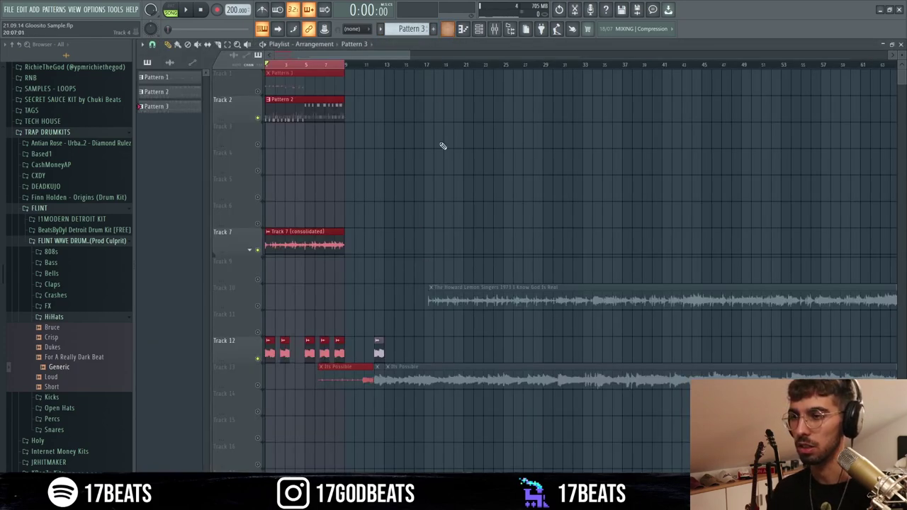
{"action": "left_click", "coordinate": [381, 30]}
{"action": "left_click", "coordinate": [454, 181]}
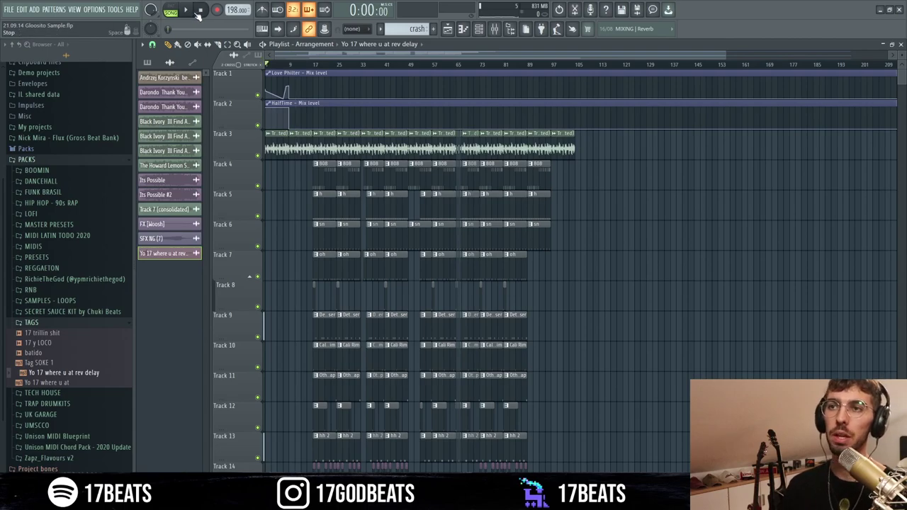
Review the master track's effects, including the Fruity soft clipper settings, and the automation clips in the finished arrangement
{"action": "left_click", "coordinate": [478, 28]}
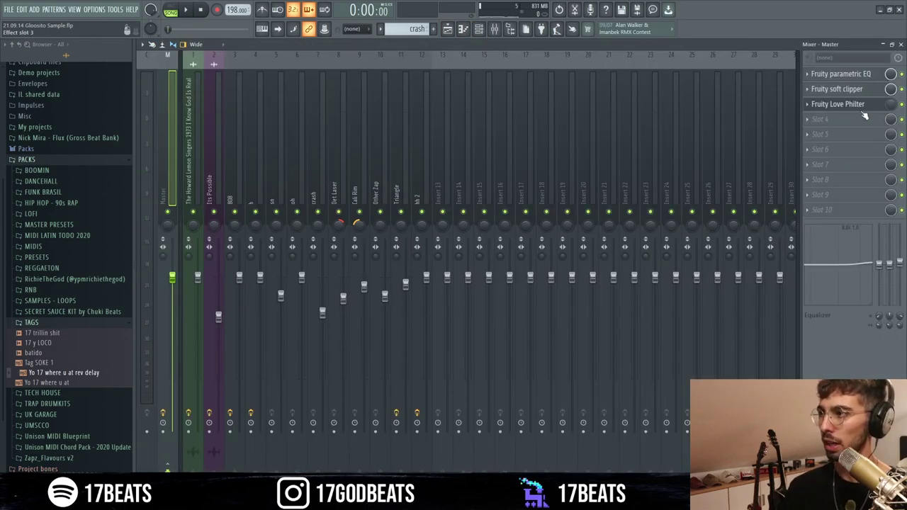
{"action": "left_click", "coordinate": [447, 29]}
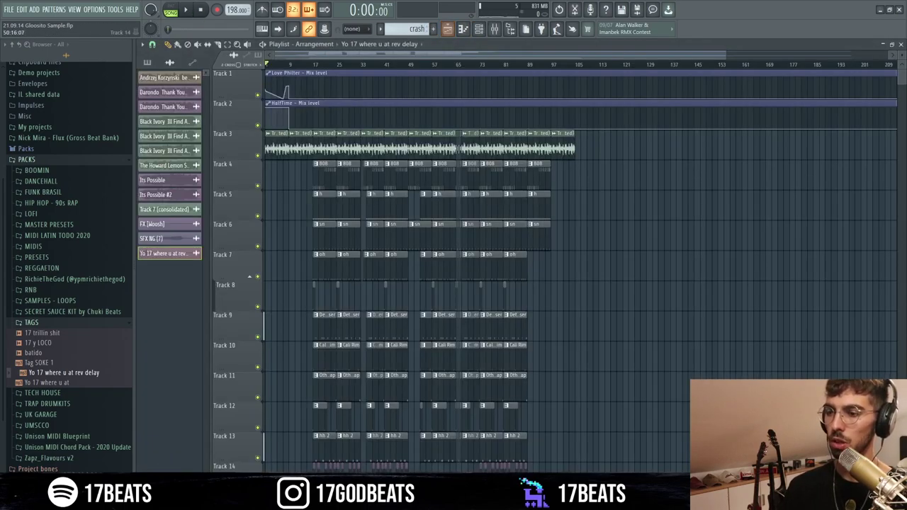
{"action": "scroll", "coordinate": [402, 447], "scroll_direction": "down", "scroll_amount": 4}
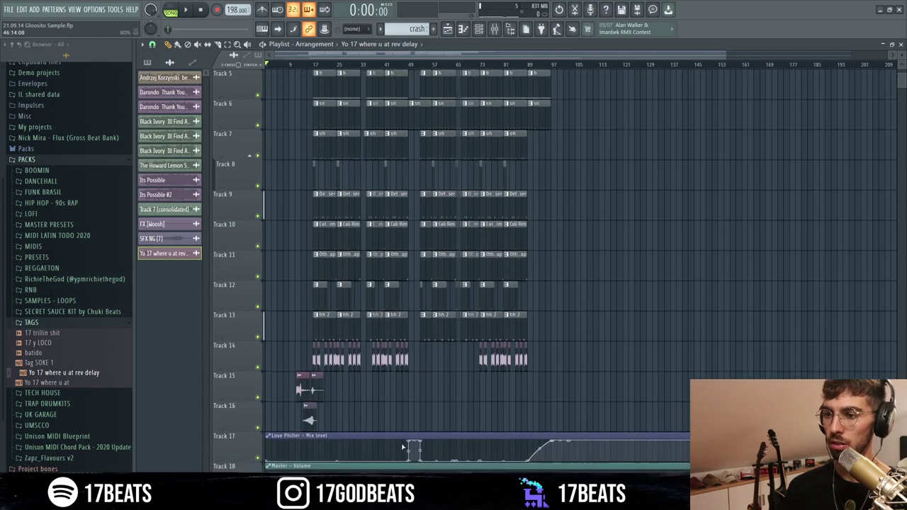
{"action": "left_click", "coordinate": [495, 30]}
{"action": "left_click", "coordinate": [846, 91]}
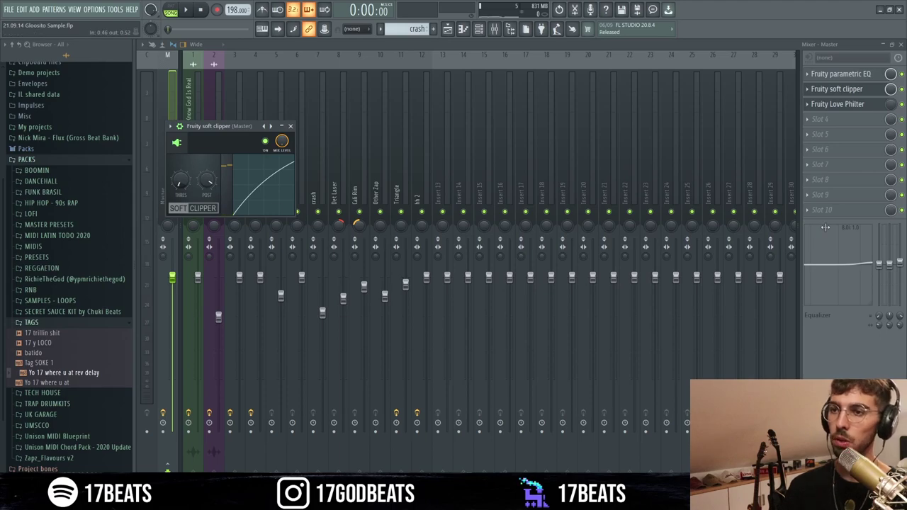
{"action": "key", "text": "Escape"}
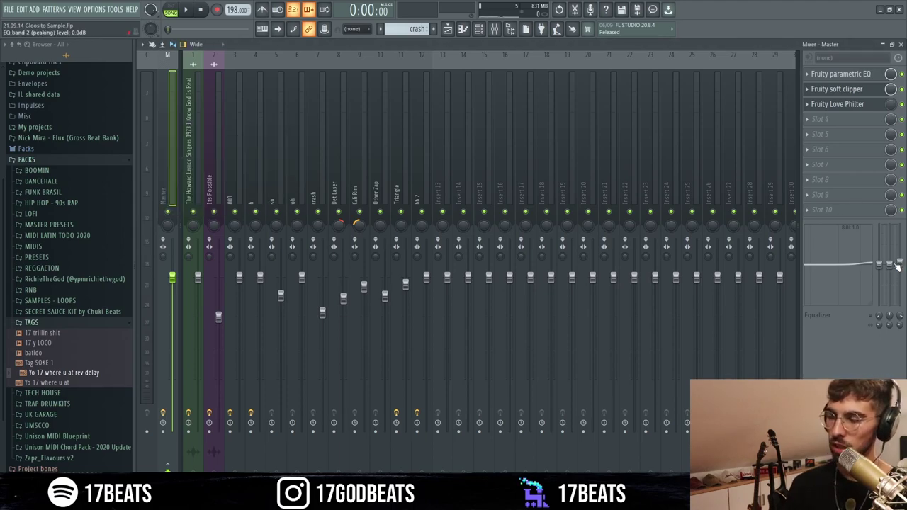
Examine the effect chains on the Its Possible and Howard Lemon Singers mixer tracks, inspecting the HalfTime settings while the arrangement plays
{"action": "left_click", "coordinate": [210, 195]}
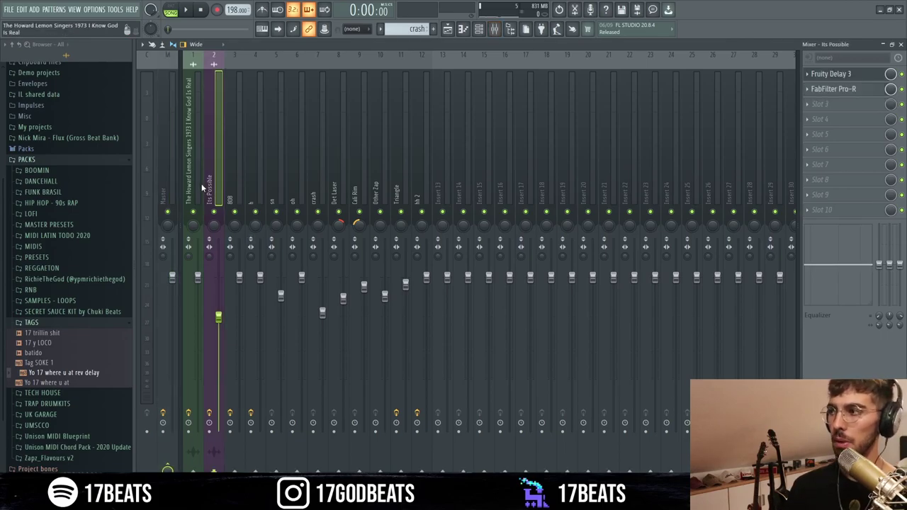
{"action": "left_click", "coordinate": [202, 188]}
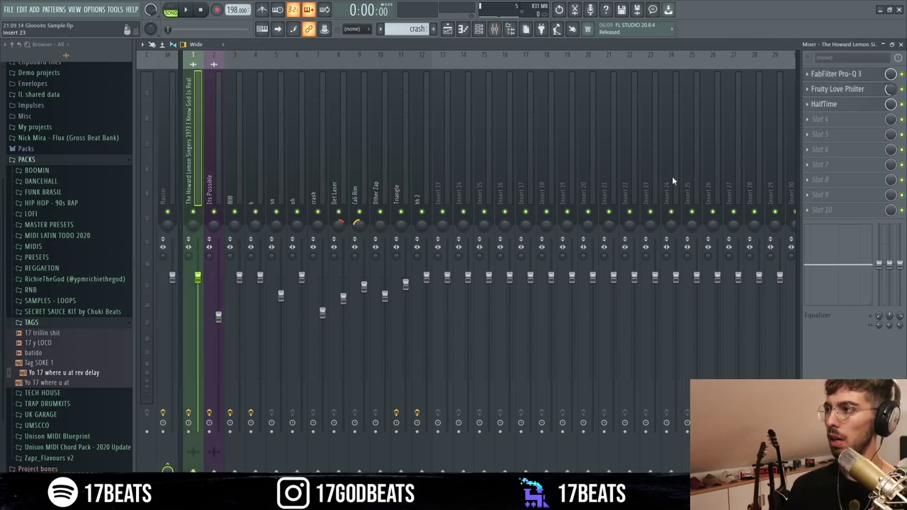
{"action": "left_click", "coordinate": [474, 31]}
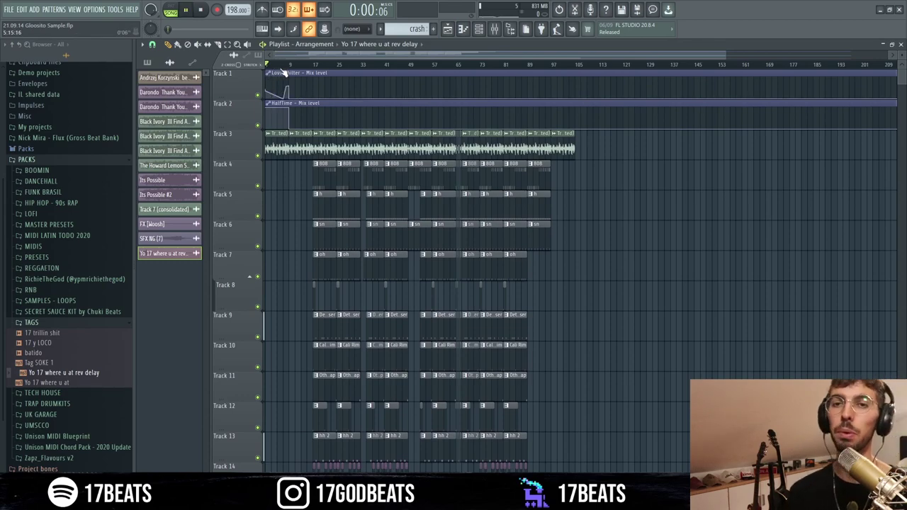
{"action": "left_click", "coordinate": [494, 29]}
{"action": "left_click", "coordinate": [870, 104]}
{"action": "left_click", "coordinate": [870, 104]}
{"action": "left_click", "coordinate": [874, 106]}
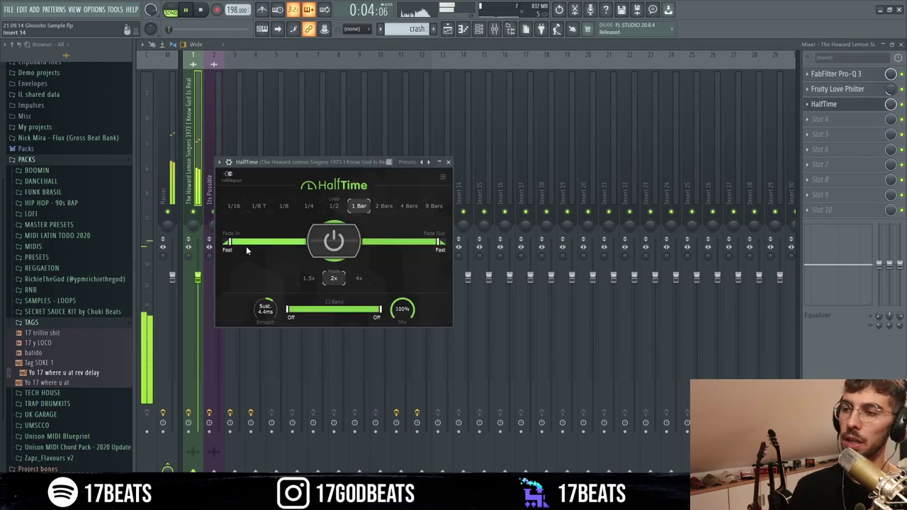
{"action": "left_click", "coordinate": [454, 32]}
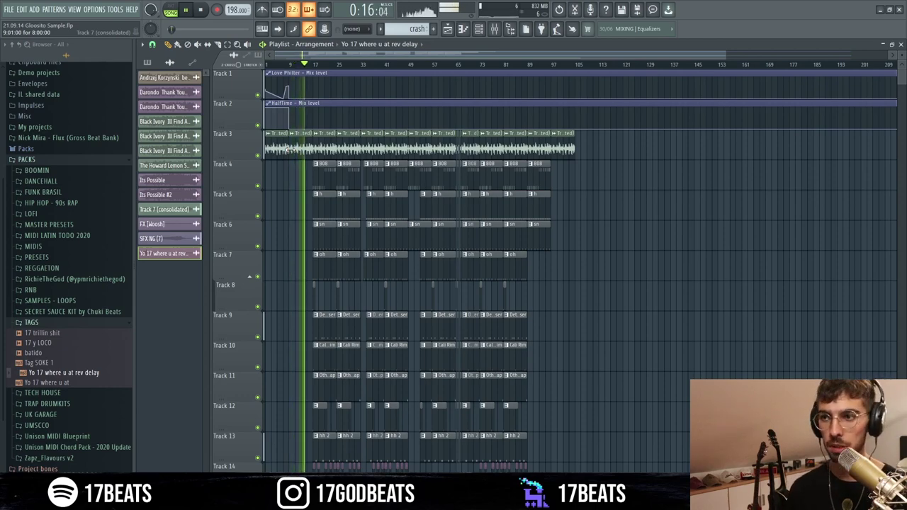
Trim the start of the oh clip on Track 7 near bar 34 to begin at bar 35
{"action": "scroll", "coordinate": [301, 319], "scroll_direction": "down", "scroll_amount": 5}
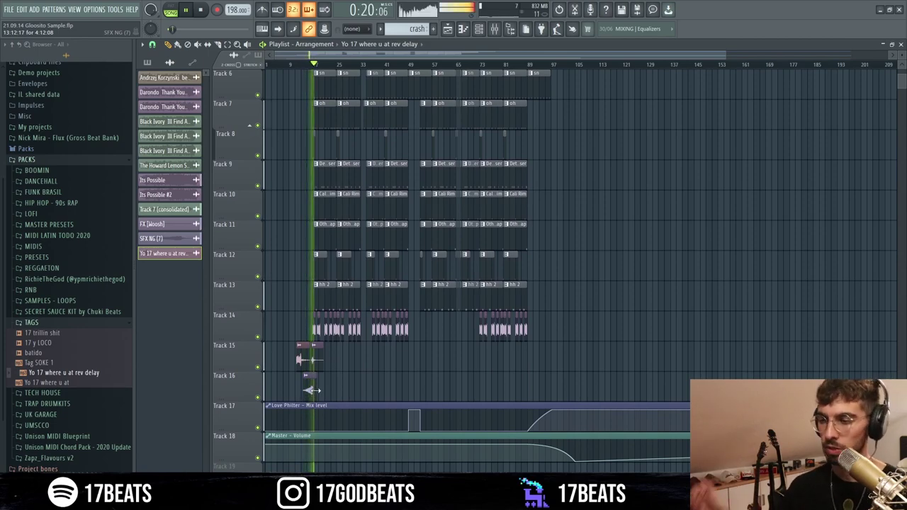
{"action": "scroll", "coordinate": [316, 389], "scroll_direction": "up", "scroll_amount": 2}
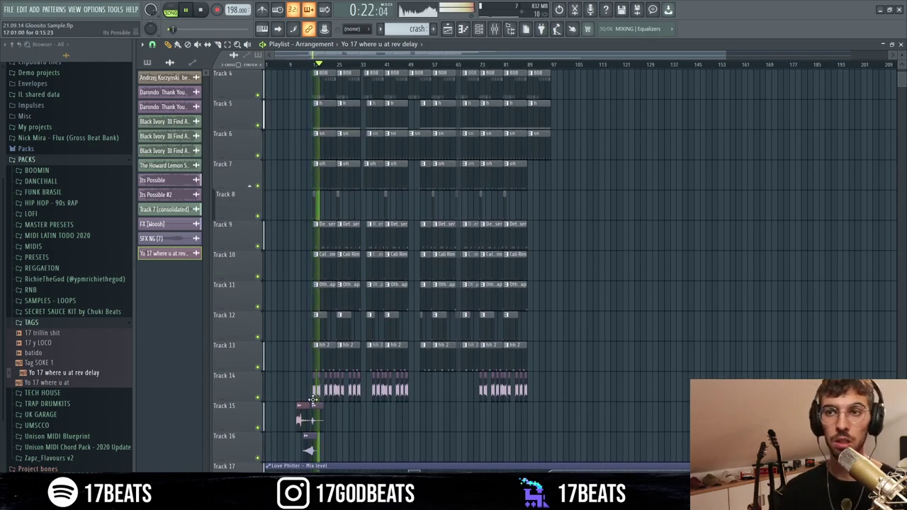
{"action": "scroll", "coordinate": [347, 352], "scroll_direction": "up", "scroll_amount": 3}
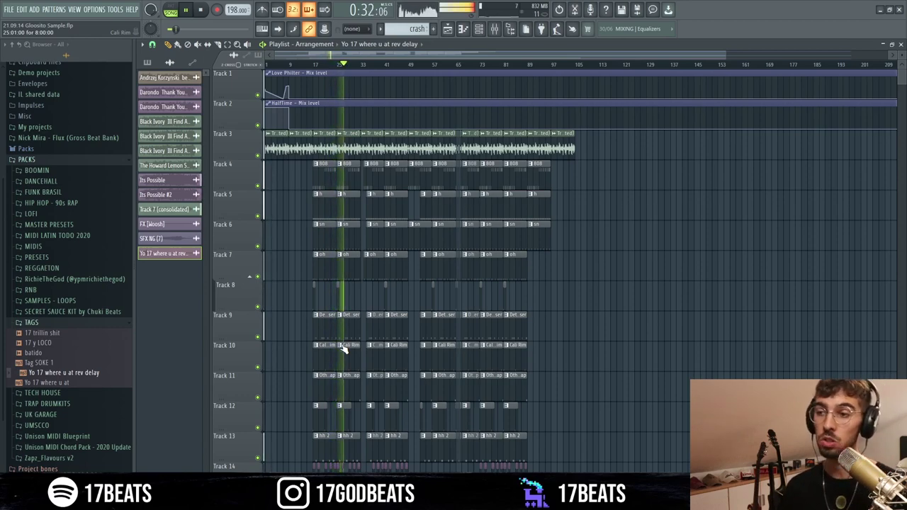
{"action": "scroll", "coordinate": [362, 67], "scroll_direction": "up", "scroll_amount": 8}
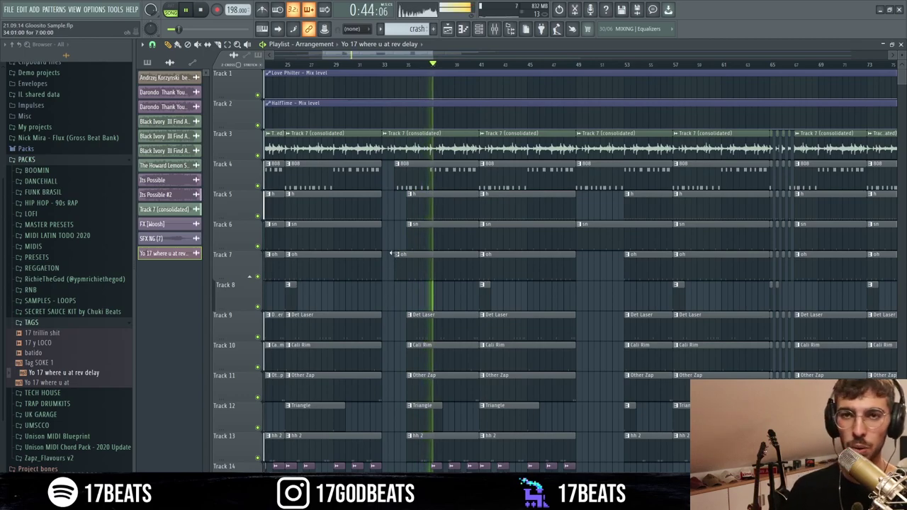
{"action": "left_click_drag", "start_coordinate": [392, 269], "coordinate": [405, 270]}
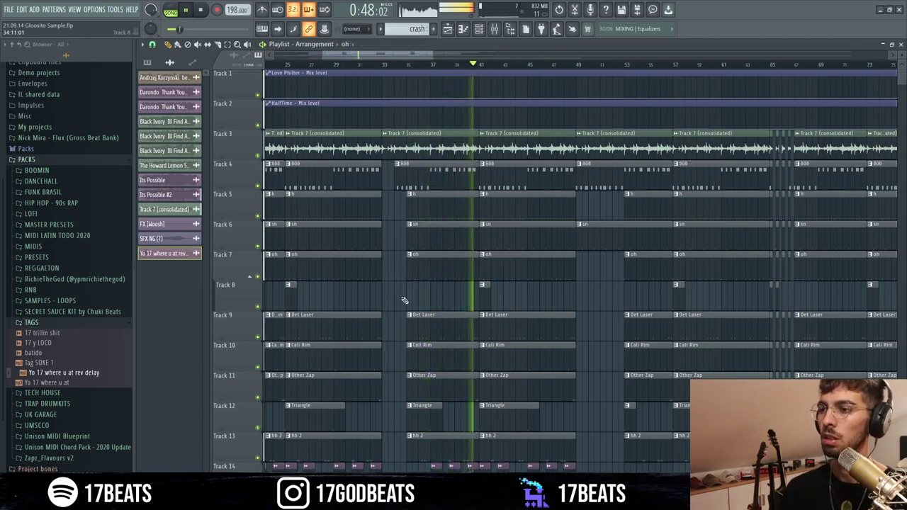
Play into the breakdown at bars 49 to 53 and examine its remaining clips and the Love Philter mix-level automation
{"action": "scroll", "coordinate": [435, 343], "scroll_direction": "down", "scroll_amount": 2}
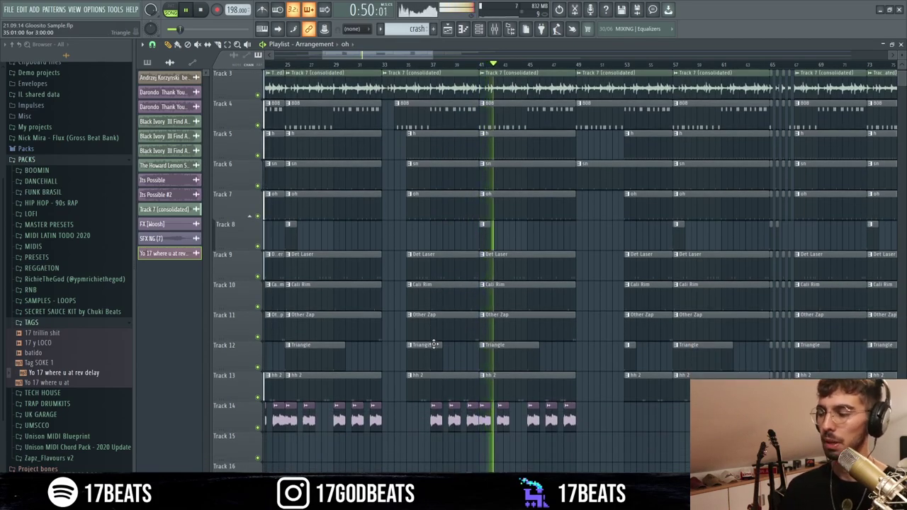
{"action": "left_click", "coordinate": [557, 66]}
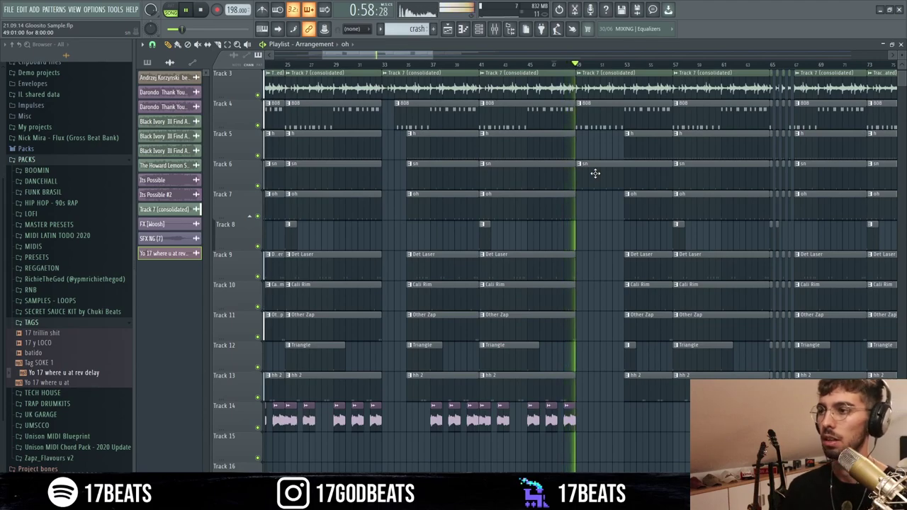
{"action": "scroll", "coordinate": [599, 228], "scroll_direction": "up", "scroll_amount": 2}
{"action": "scroll", "coordinate": [599, 228], "scroll_direction": "down", "scroll_amount": 8}
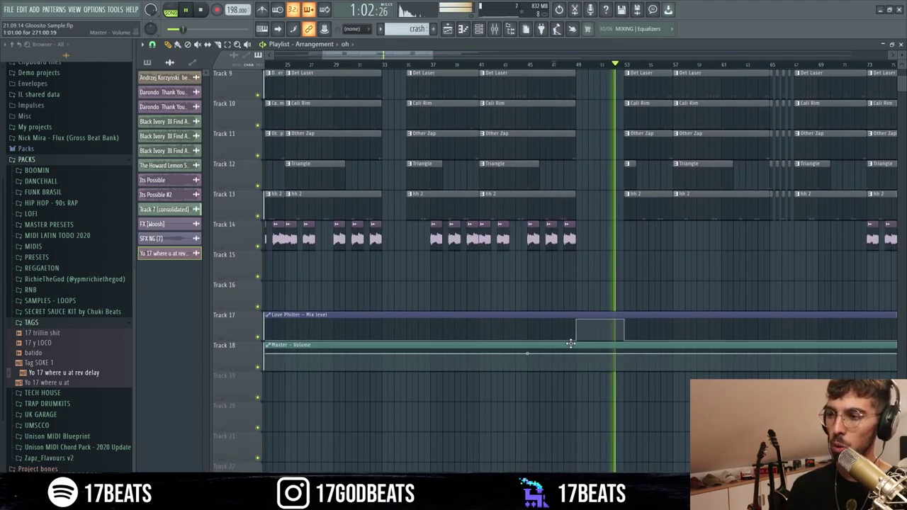
{"action": "scroll", "coordinate": [537, 340], "scroll_direction": "up", "scroll_amount": 2}
{"action": "scroll", "coordinate": [536, 341], "scroll_direction": "up", "scroll_amount": 6}
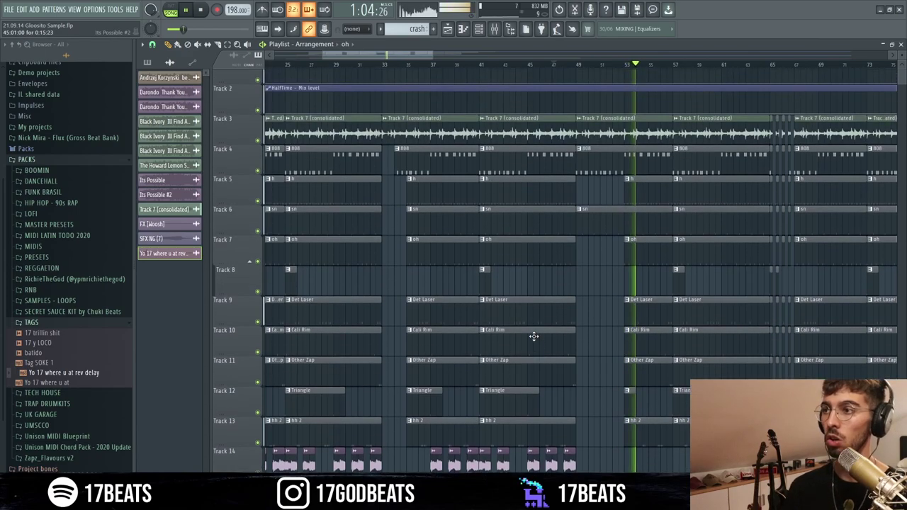
{"action": "key", "text": "space"}
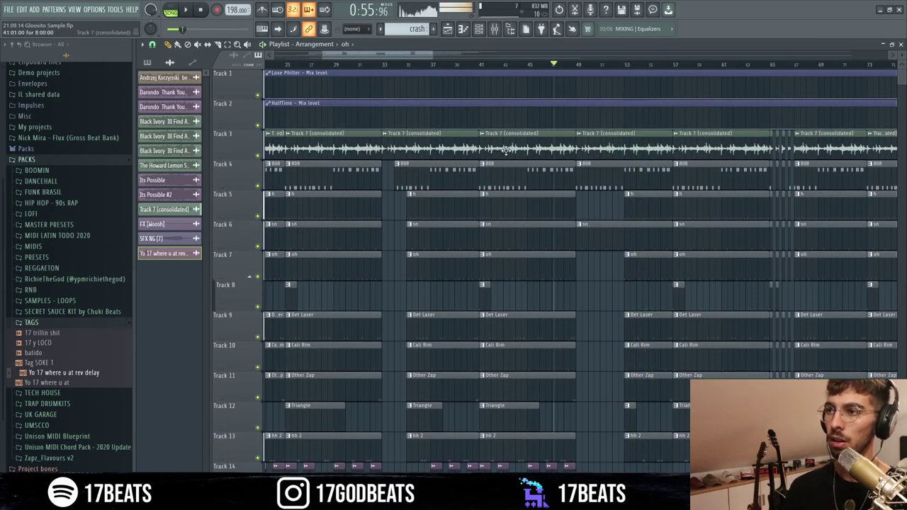
Resume playback and follow the arrangement through the section after the breakdown, up to about bar 69
{"action": "scroll", "coordinate": [610, 142], "scroll_direction": "down", "scroll_amount": 3}
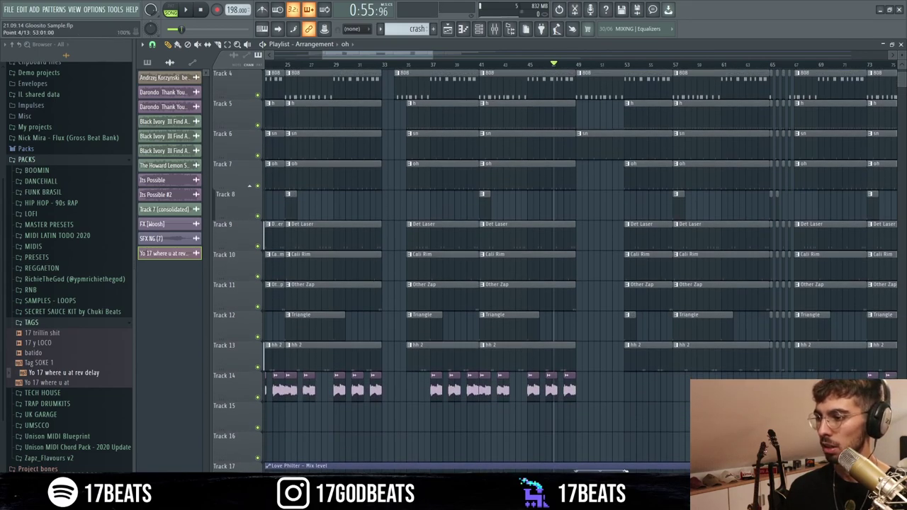
{"action": "key", "text": "space"}
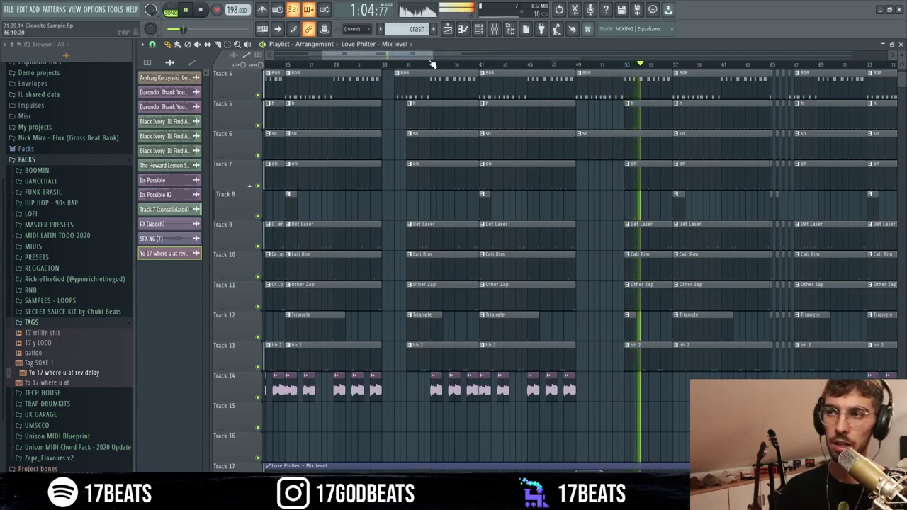
{"action": "left_click_drag", "start_coordinate": [387, 55], "coordinate": [447, 60]}
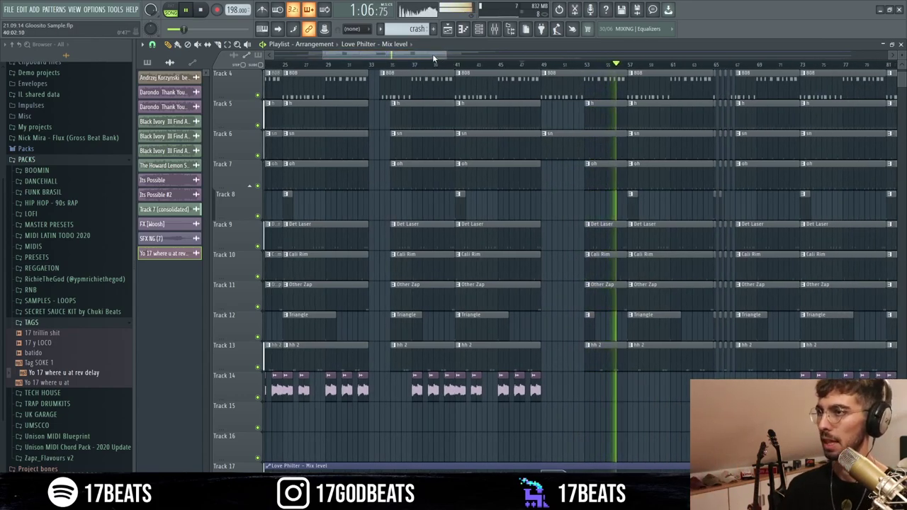
{"action": "scroll", "coordinate": [637, 165], "scroll_direction": "up", "scroll_amount": 2}
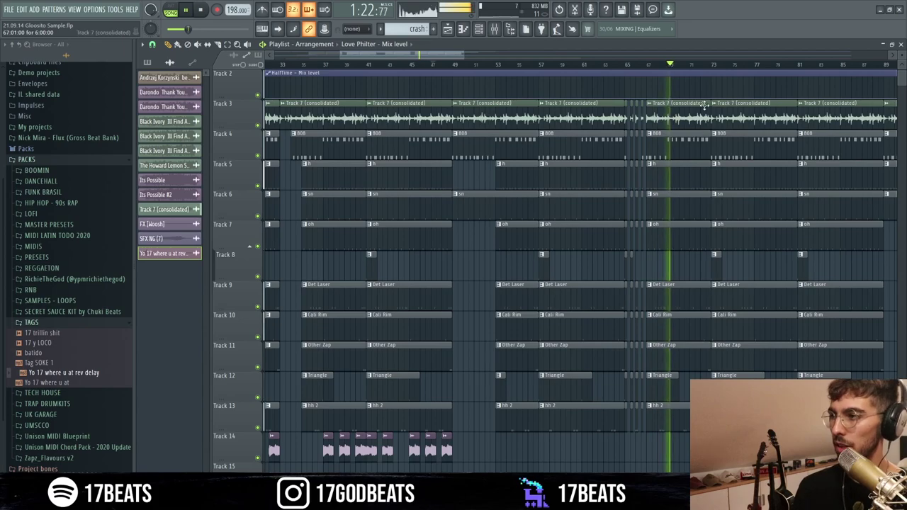
Play into the outro from about bar 86 and examine its remaining clips and the Love Philter mix-level and Master volume automation
{"action": "left_click_drag", "start_coordinate": [459, 55], "coordinate": [606, 69]}
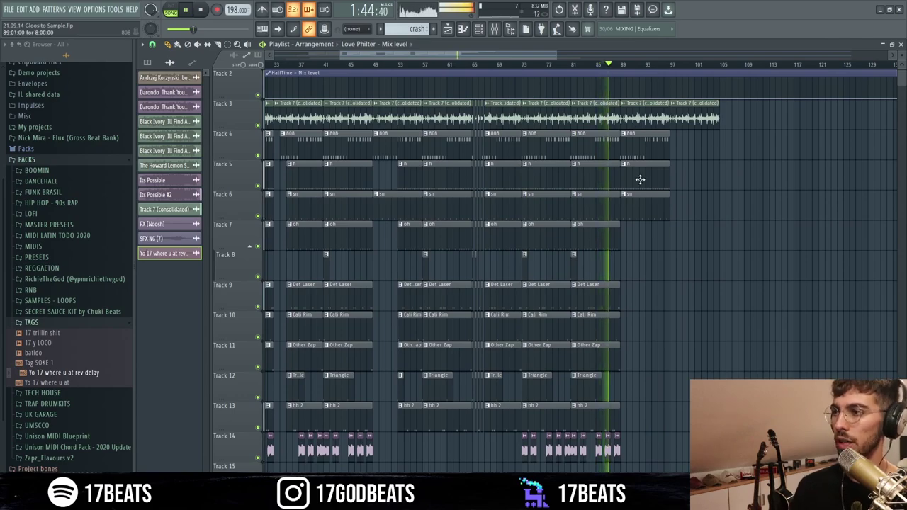
{"action": "scroll", "coordinate": [681, 310], "scroll_direction": "down", "scroll_amount": 5}
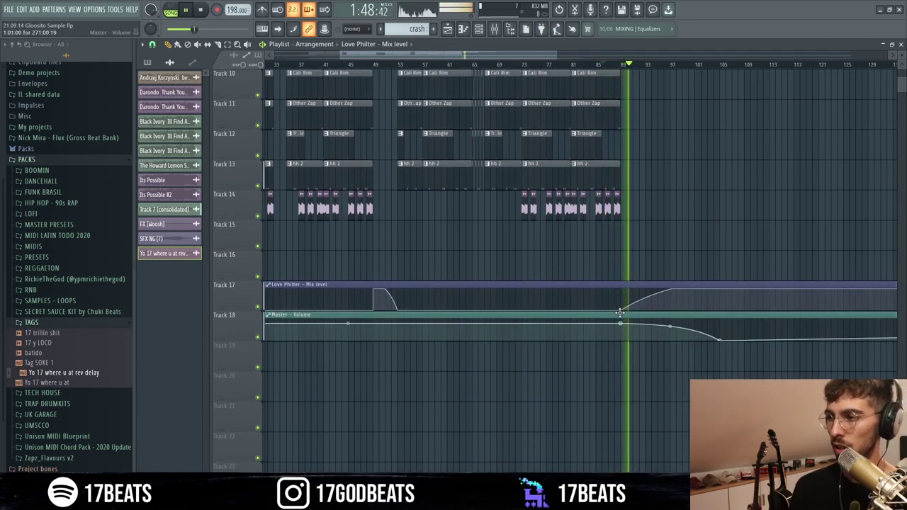
{"action": "scroll", "coordinate": [620, 316], "scroll_direction": "up", "scroll_amount": 3}
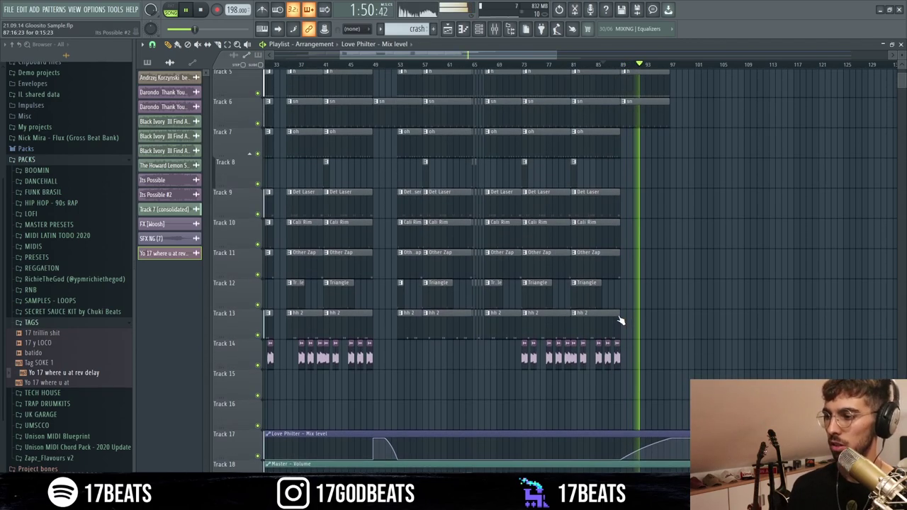
{"action": "scroll", "coordinate": [610, 277], "scroll_direction": "down", "scroll_amount": 3}
{"action": "scroll", "coordinate": [598, 232], "scroll_direction": "up", "scroll_amount": 2}
{"action": "scroll", "coordinate": [599, 232], "scroll_direction": "up", "scroll_amount": 4}
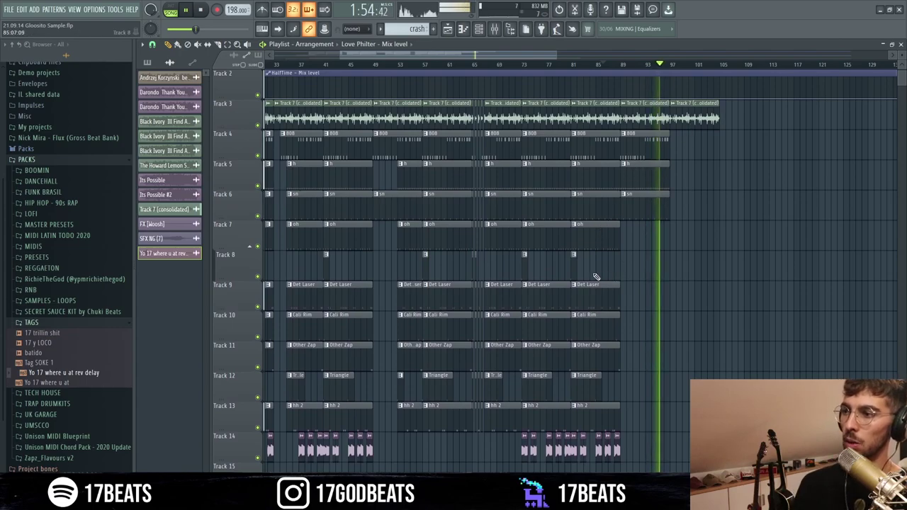
Place a crash clip on Track 8 at bar 89, where the outro starts, and stop playback
{"action": "left_click", "coordinate": [626, 259]}
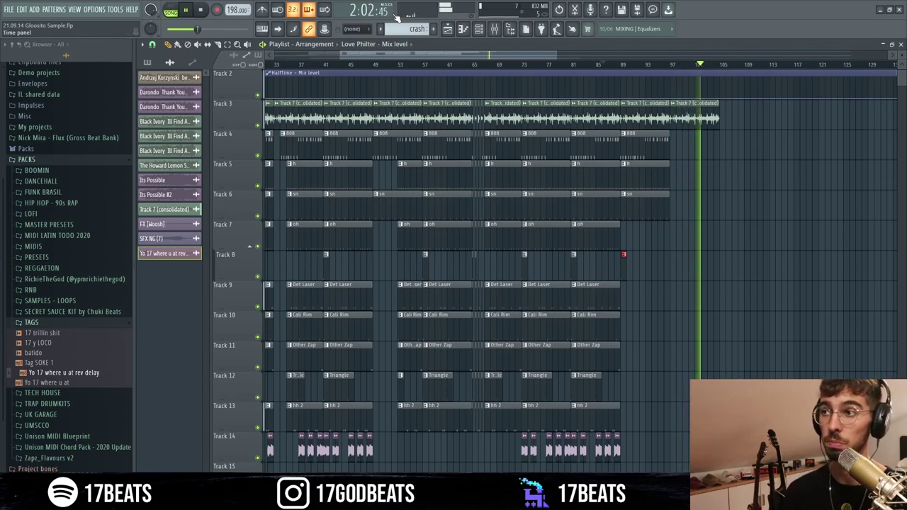
{"action": "key", "text": "space"}
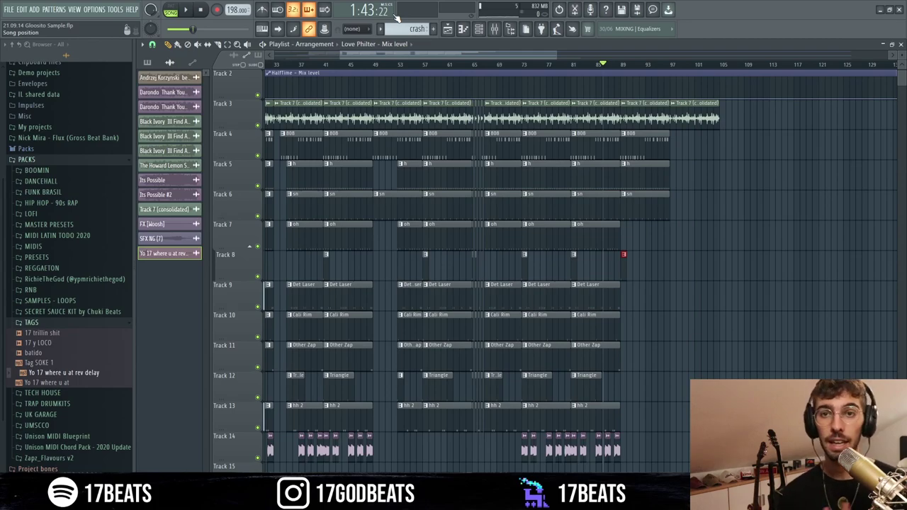